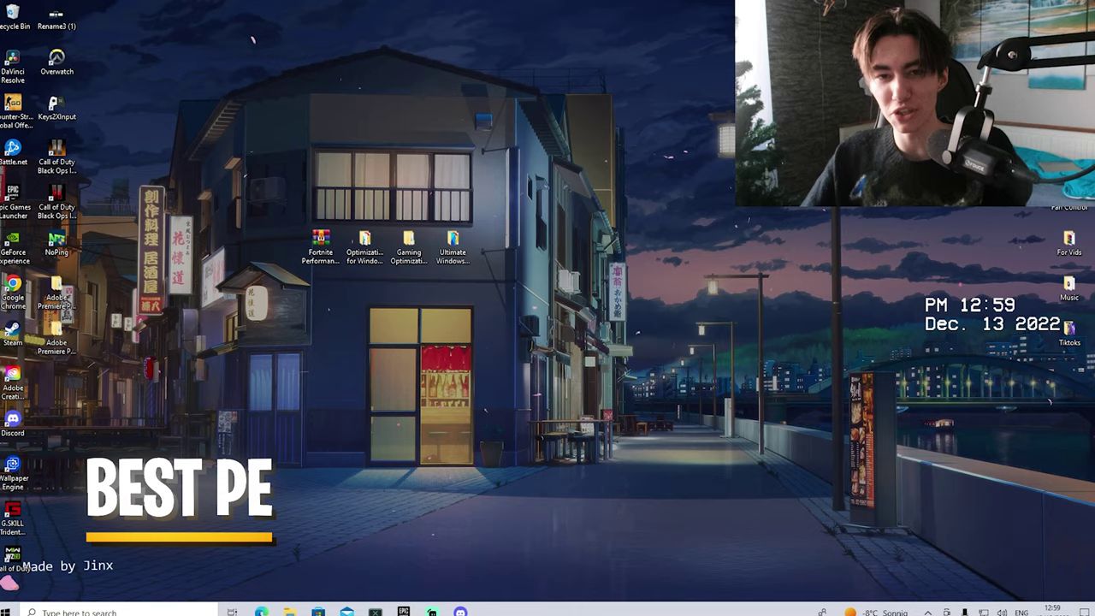
Step: Select the Fortnite Performance Pack archive and search the Discord server's channels for 'fps'
click(321, 243)
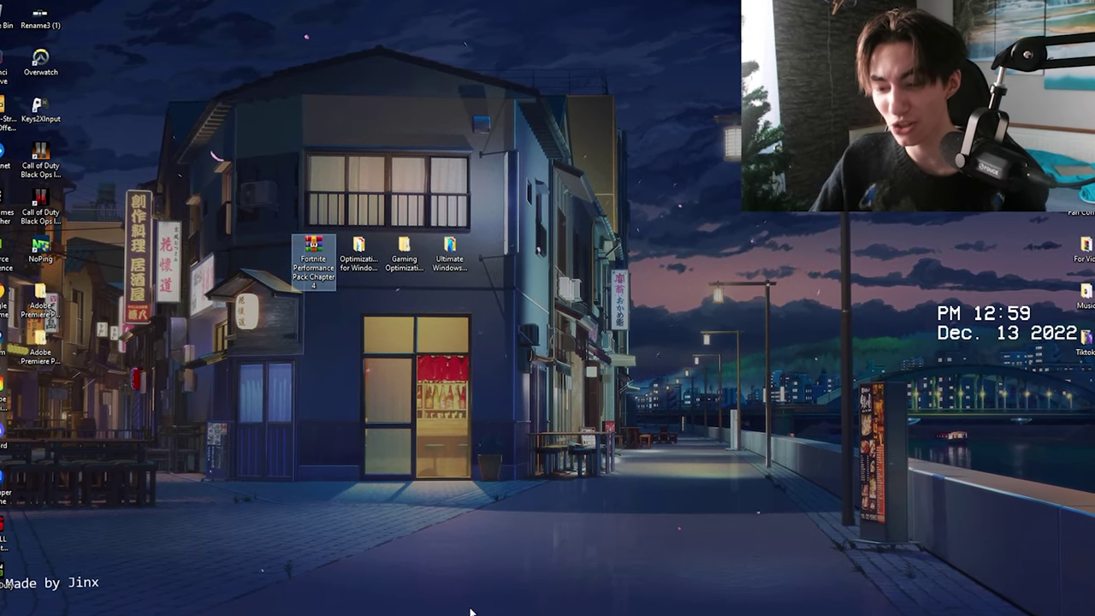
click(470, 612)
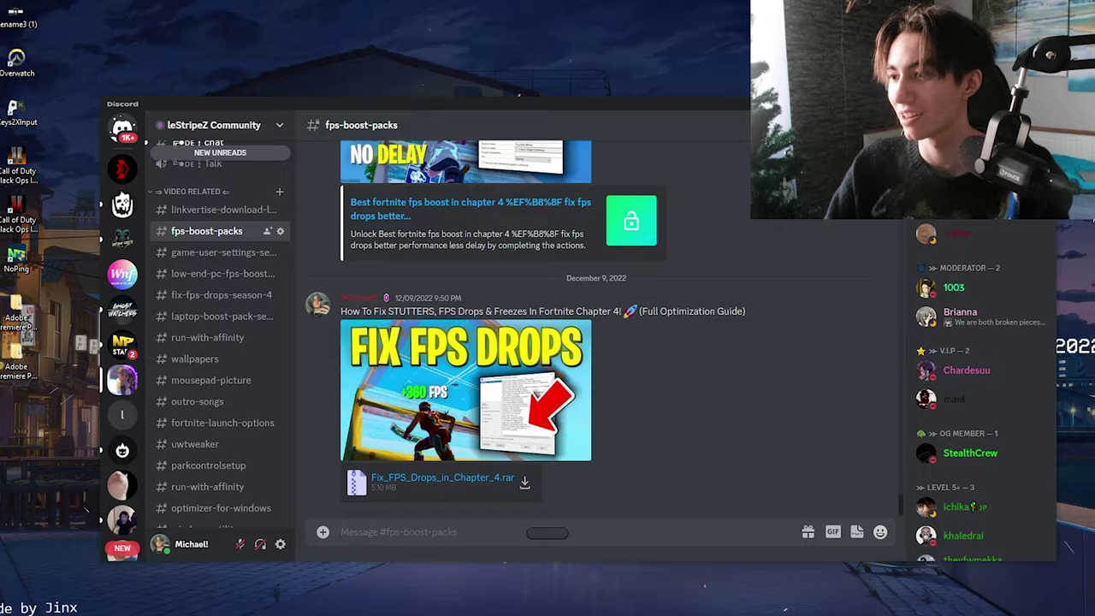
key(ctrl+f)
text(fps)
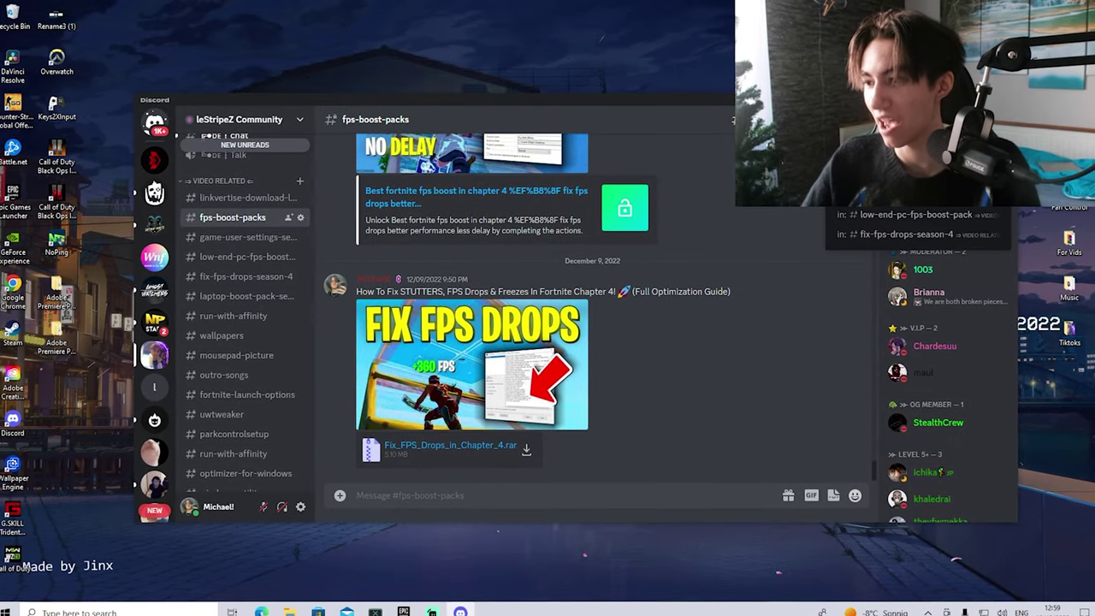
click(640, 307)
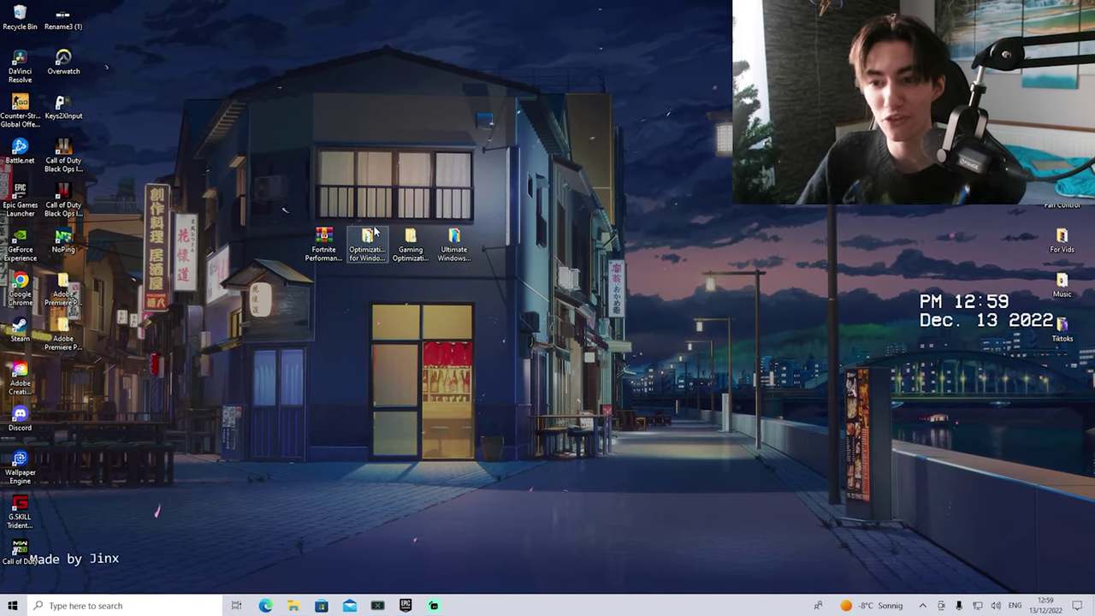
Step: Open the Optimizations for Windowed Games folder from the desktop
click(373, 246)
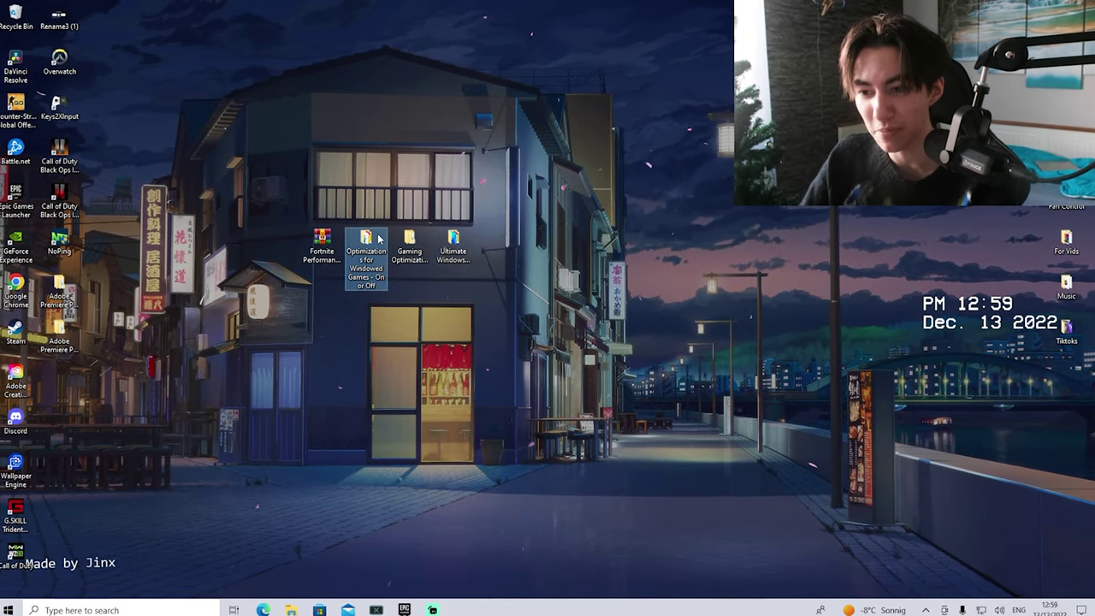
click(420, 242)
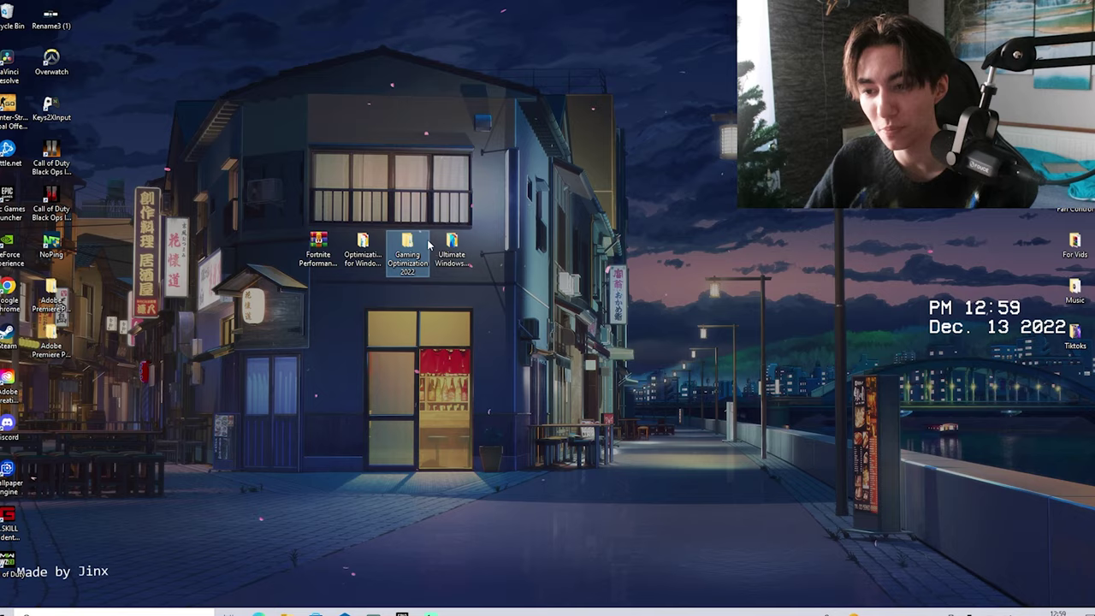
click(452, 249)
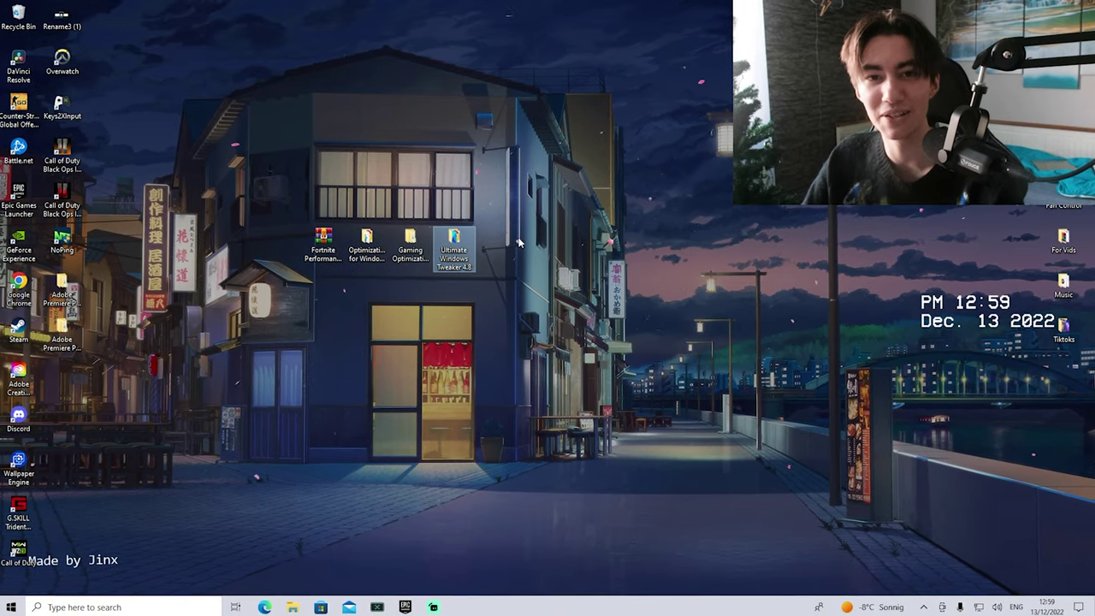
click(382, 257)
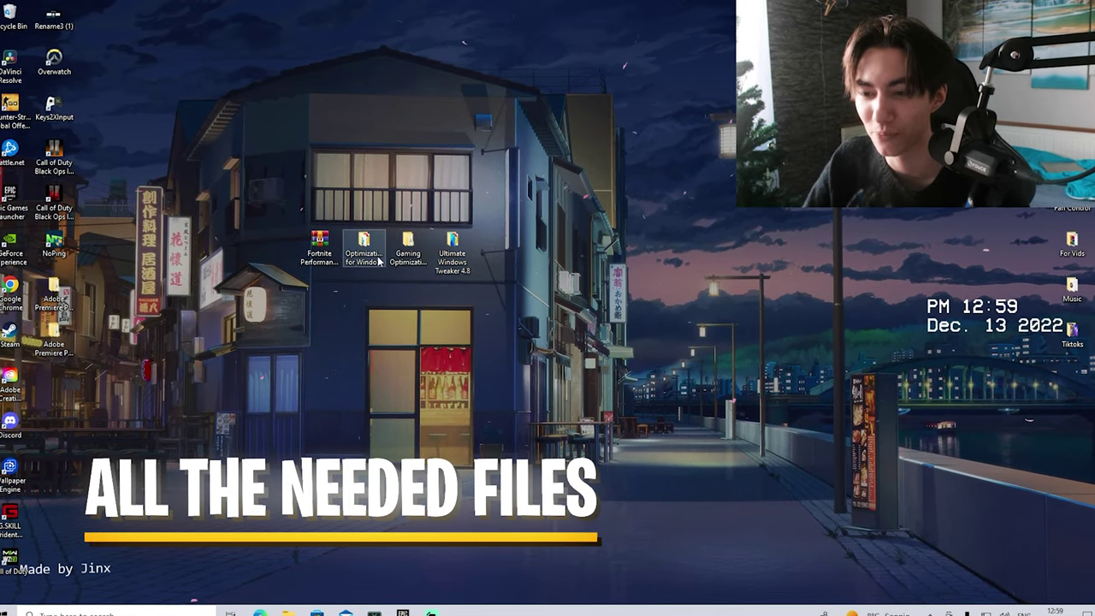
double_click(379, 261)
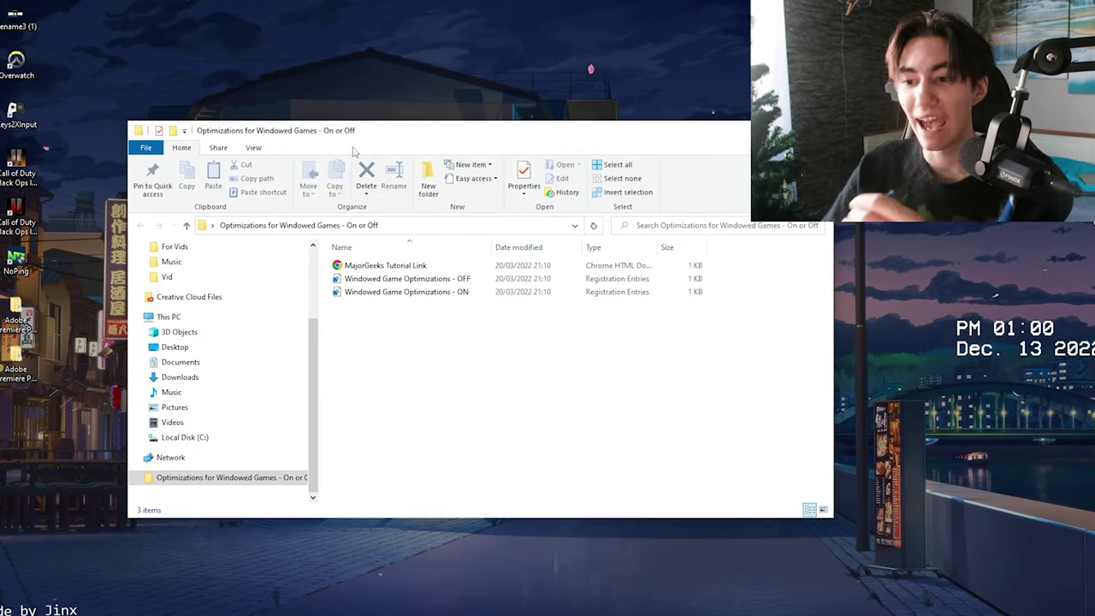
Step: Look over the Windowed Game Optimizations ON/OFF files and the MajorGeeks Tutorial Link
click(394, 279)
click(394, 293)
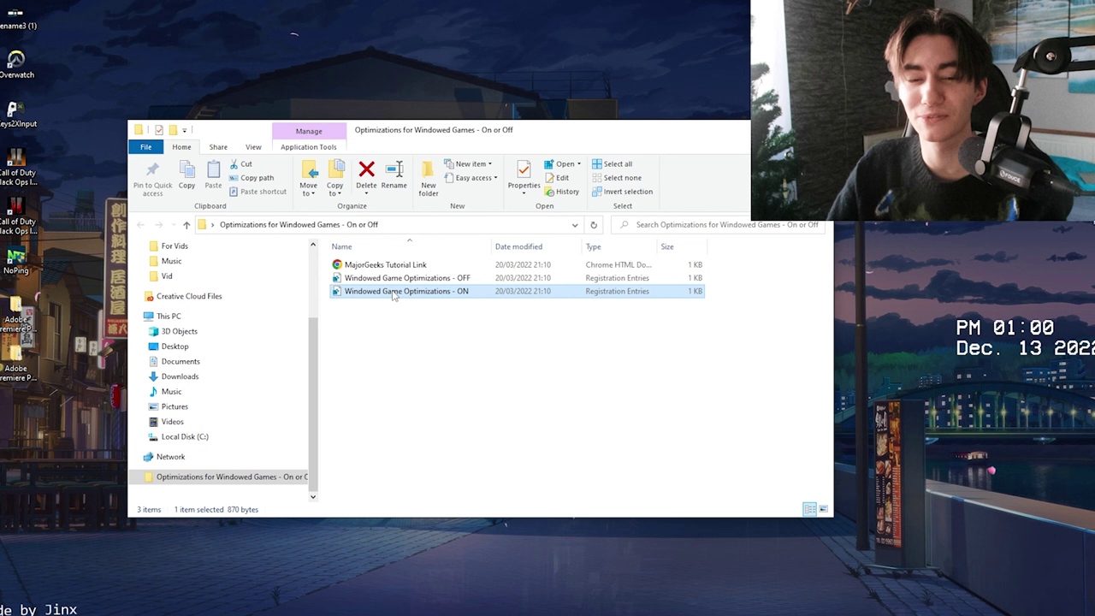
click(376, 265)
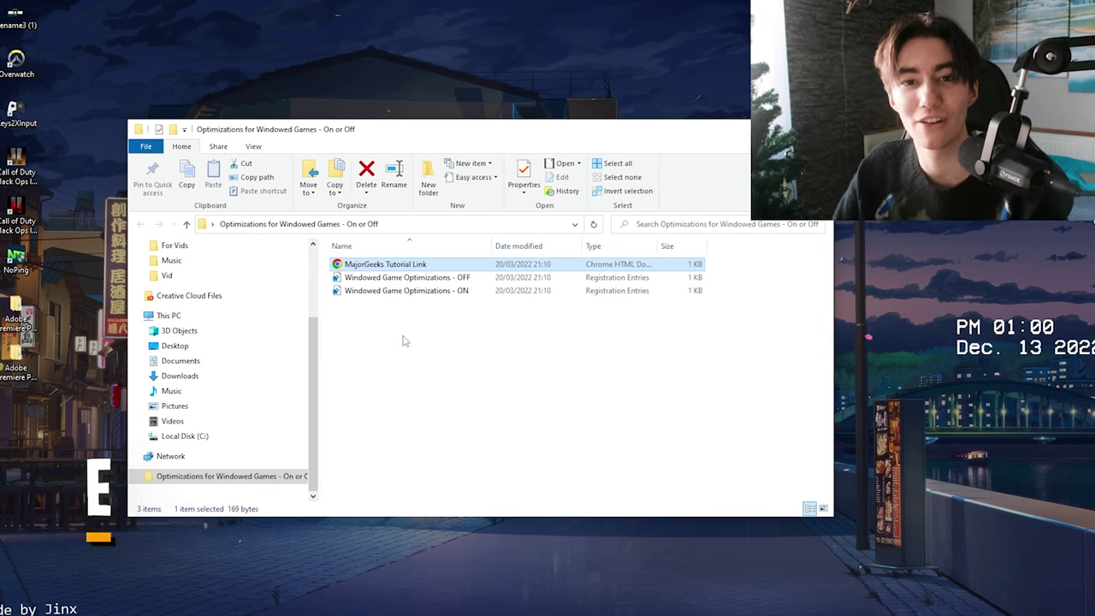
click(381, 292)
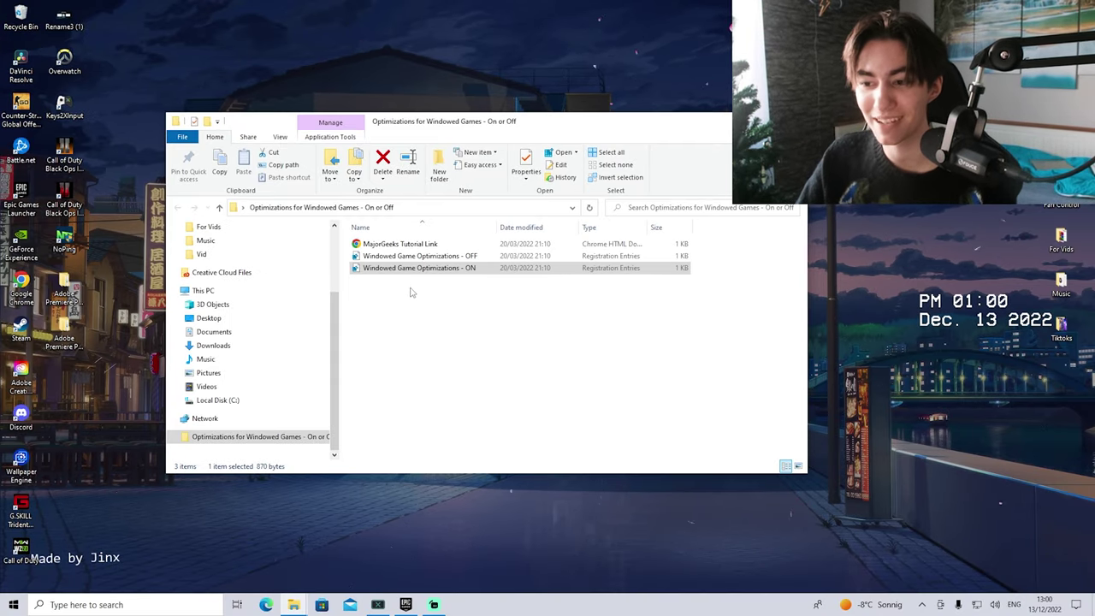
click(398, 257)
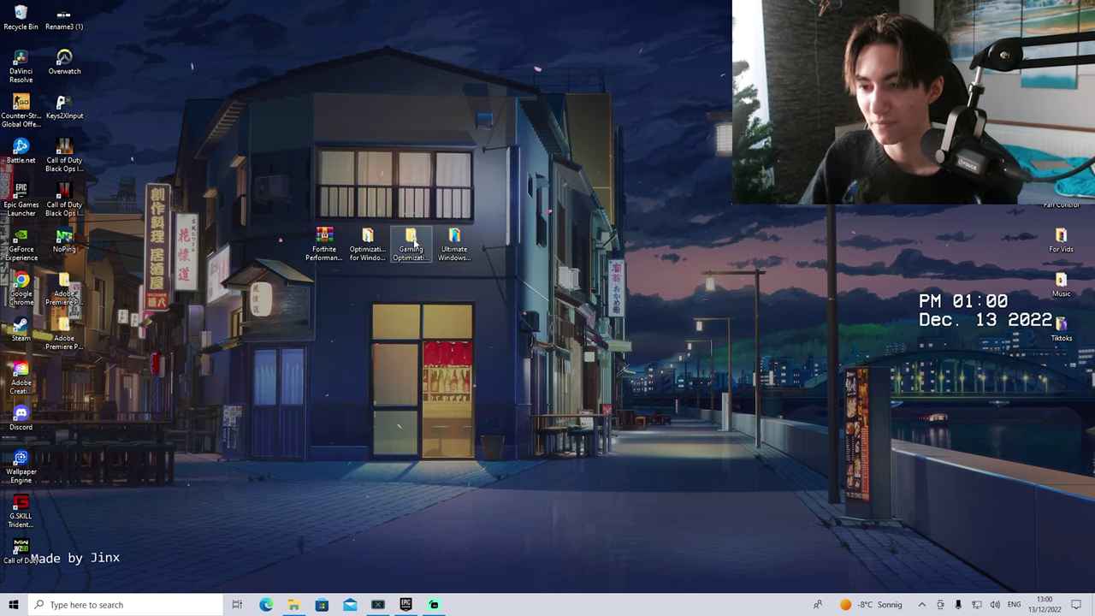
Step: Close that folder and open Gaming Optimization 2022 > 1- Delete Junk Files
key(alt+F4)
double_click(412, 243)
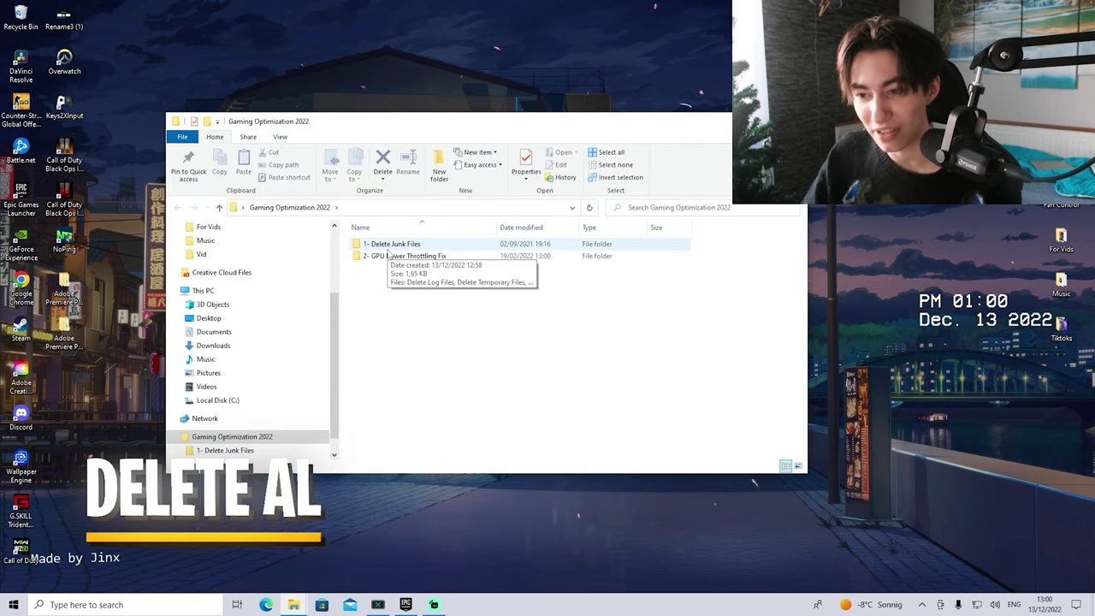
click(387, 257)
double_click(387, 245)
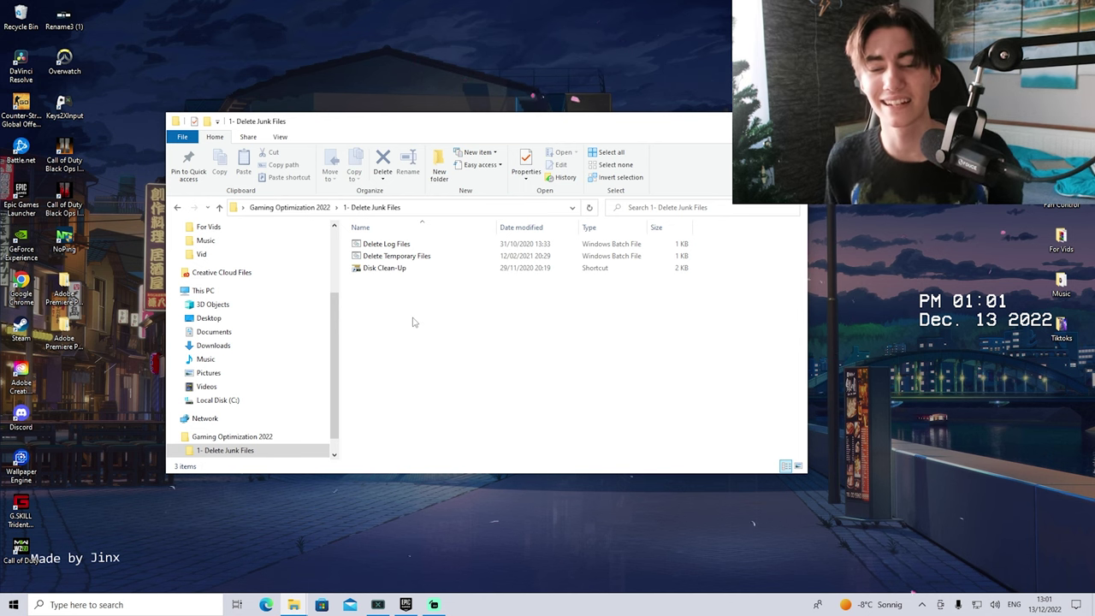
click(378, 246)
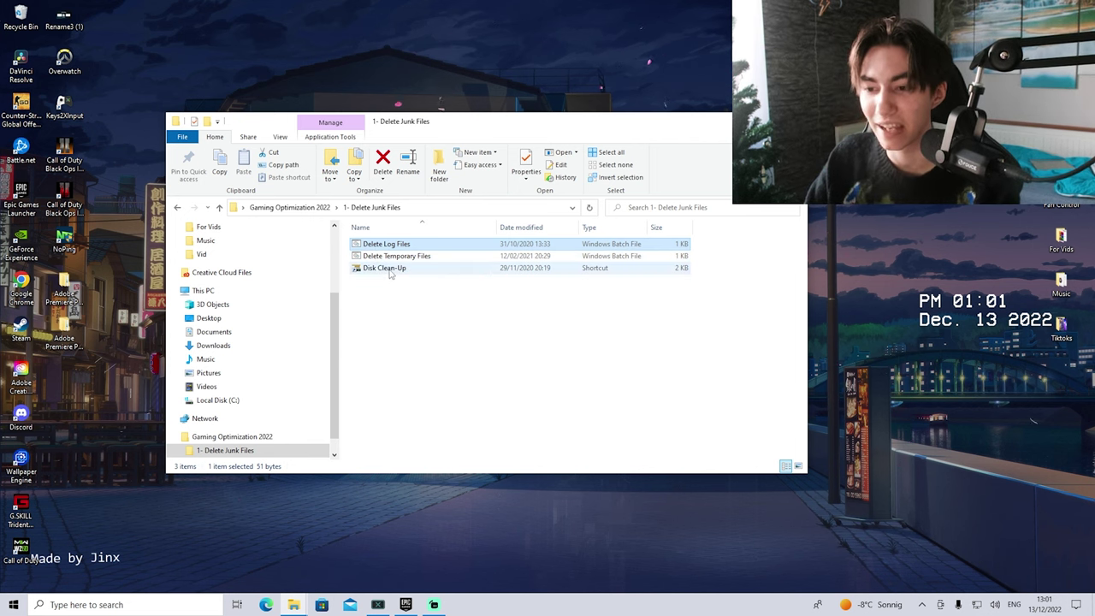
Step: Run Disk Clean-Up on C:, adding Windows error reports, DirectX Shader Cache and Delivery Optimization Files, and delete them
double_click(387, 268)
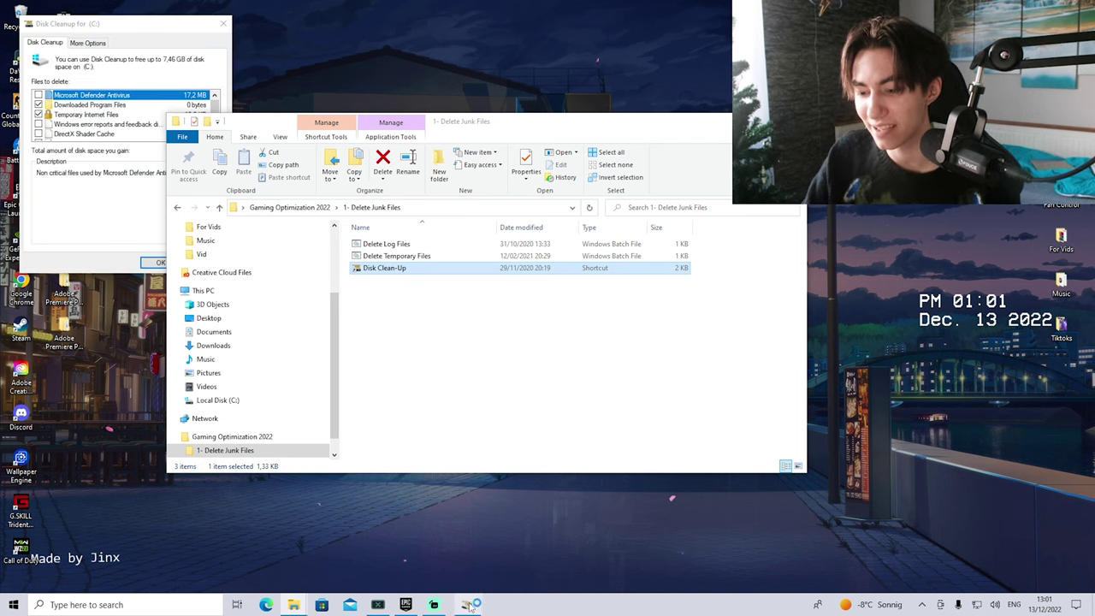
drag(171, 18, 503, 133)
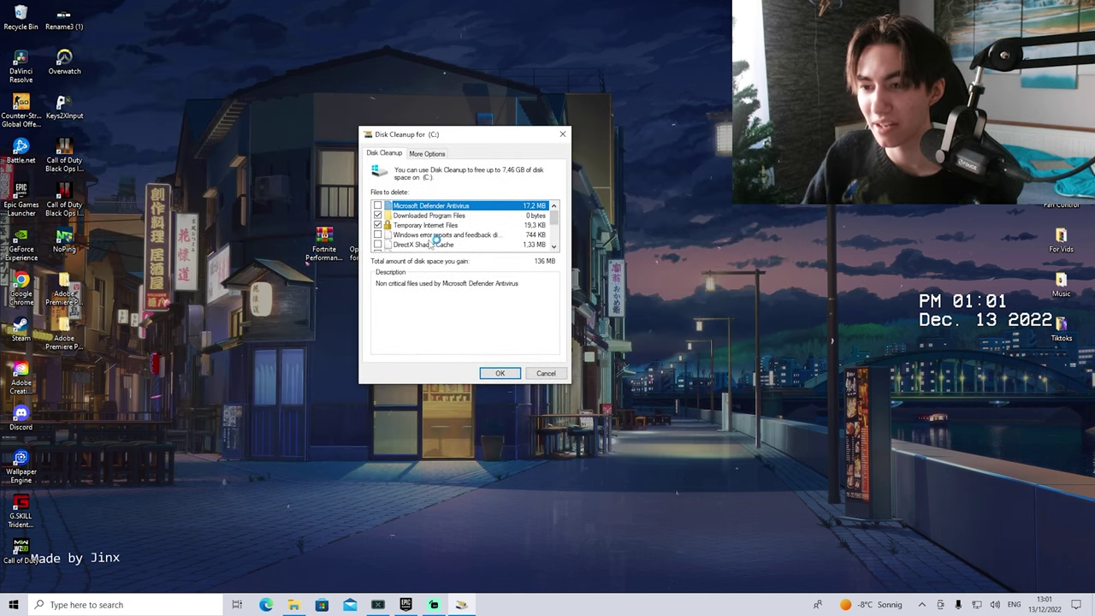
drag(553, 220, 554, 224)
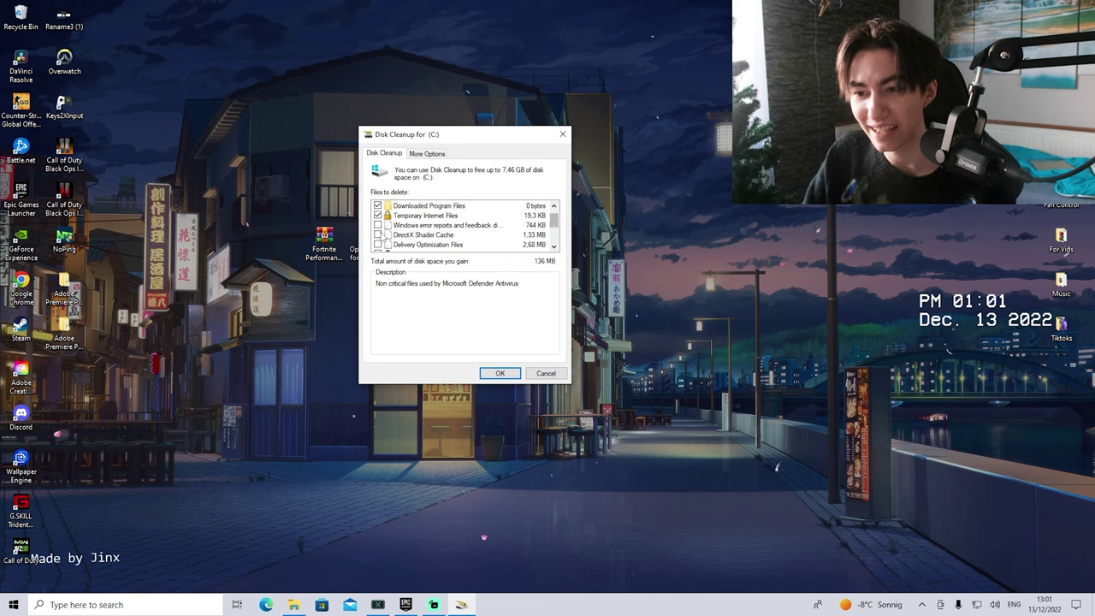
click(377, 226)
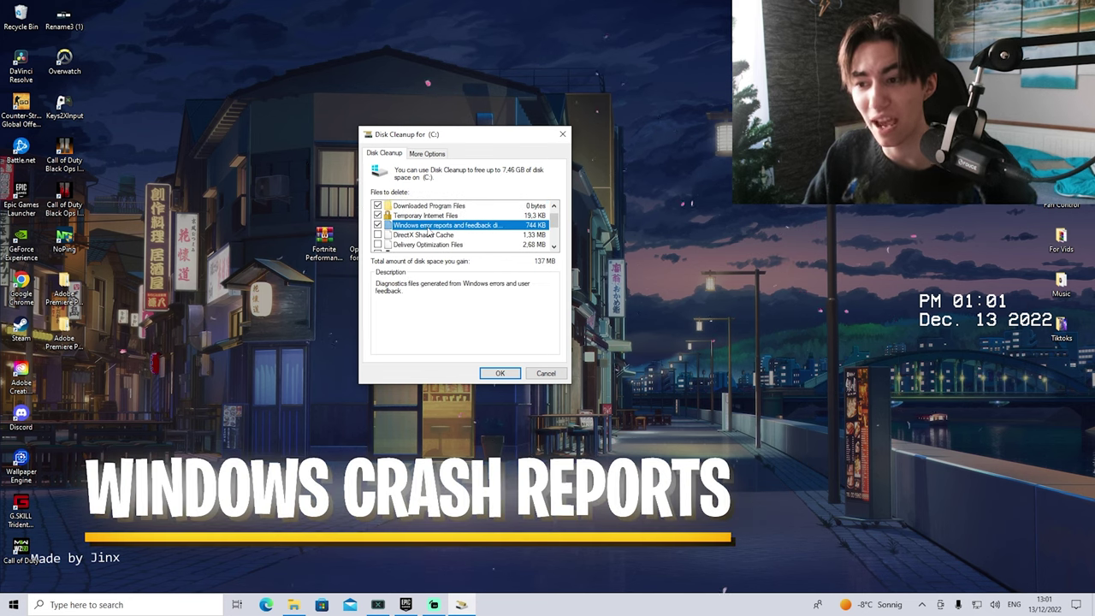
click(379, 235)
scroll(428, 231, down, 2)
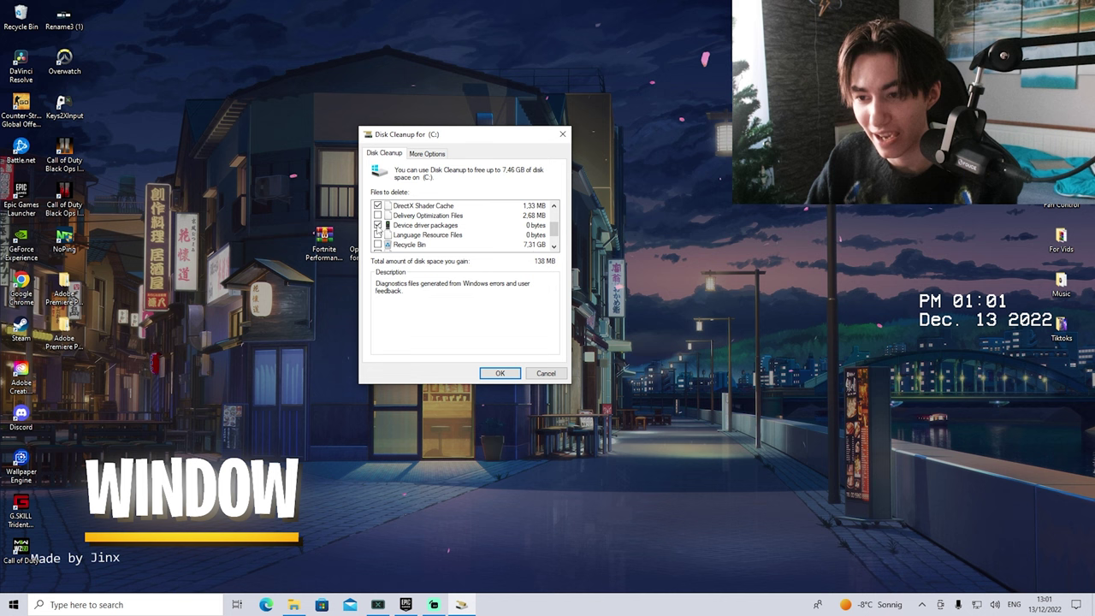
click(378, 225)
scroll(432, 233, up, 2)
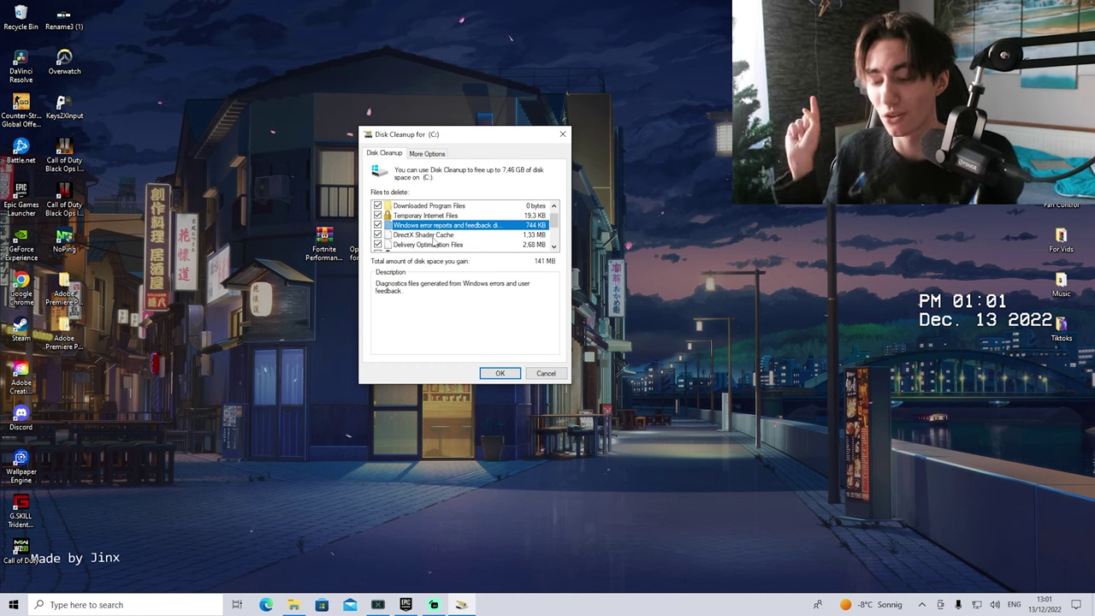
click(499, 373)
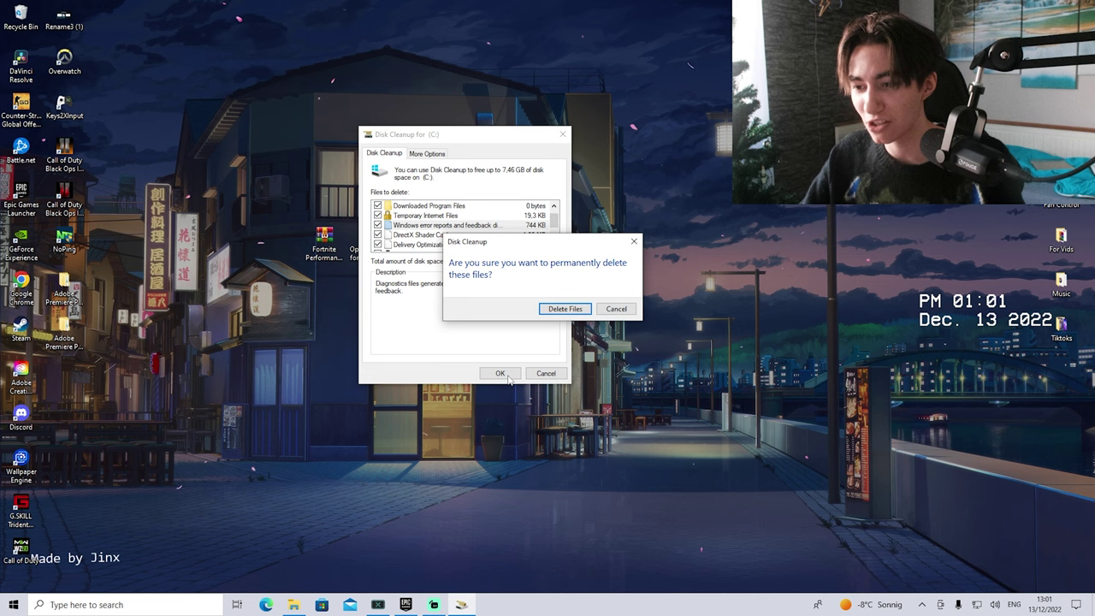
click(564, 313)
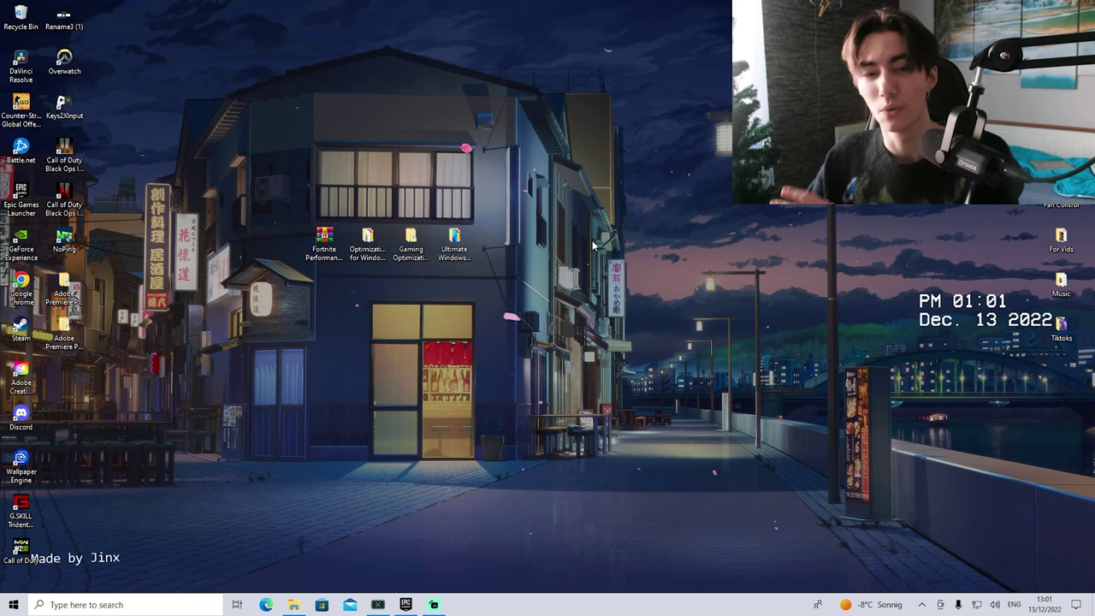
Step: Open the Ultimate Windows Tweaker 4.8 folder and run the Ultimate Windows Tweaker 4.8 application
click(462, 255)
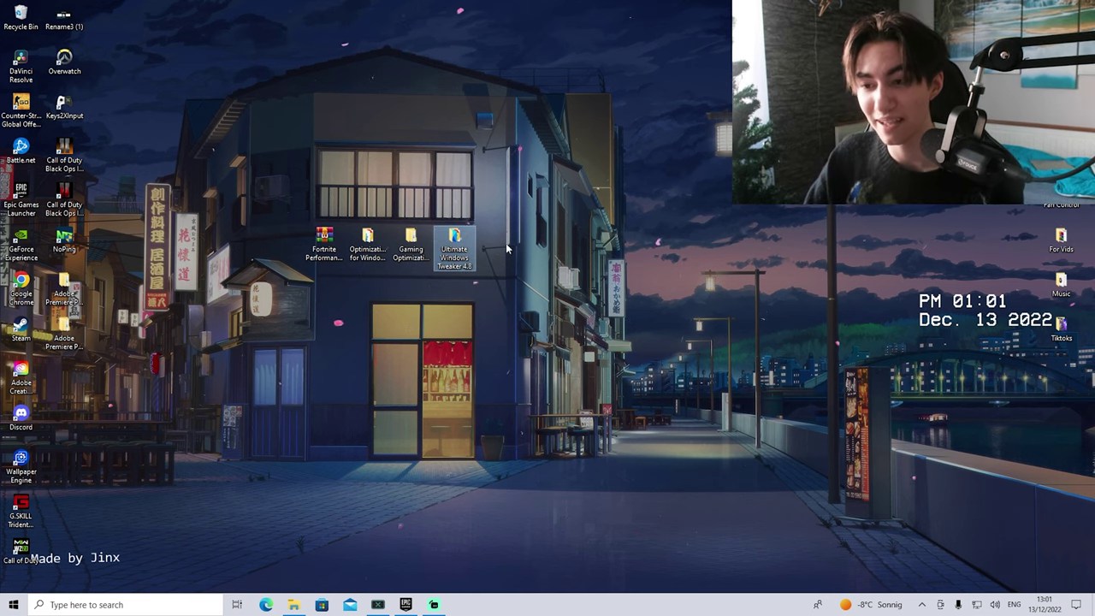
double_click(454, 250)
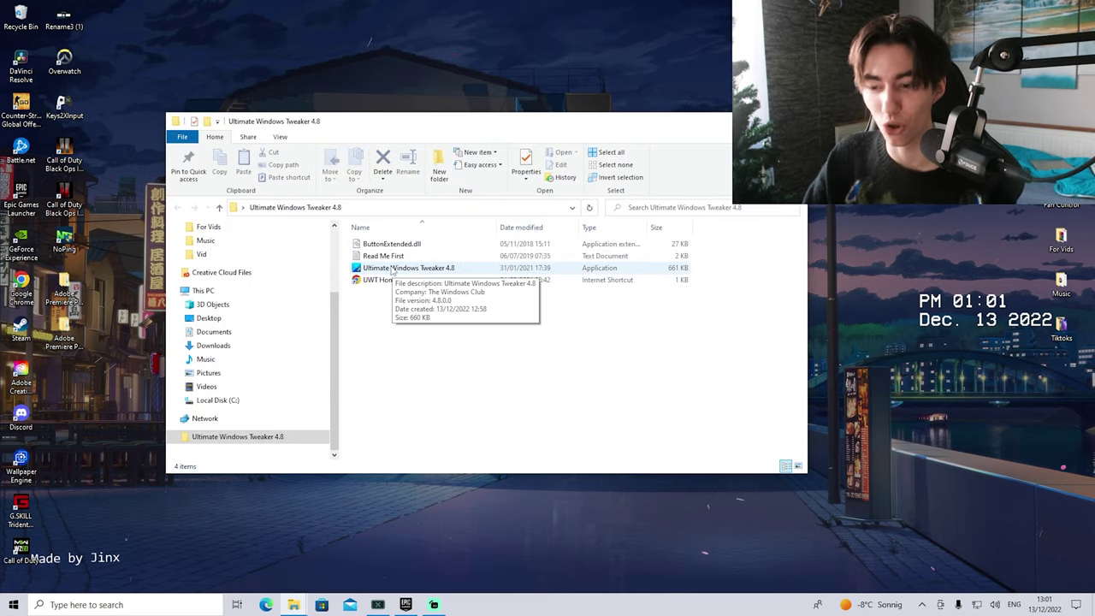
double_click(392, 270)
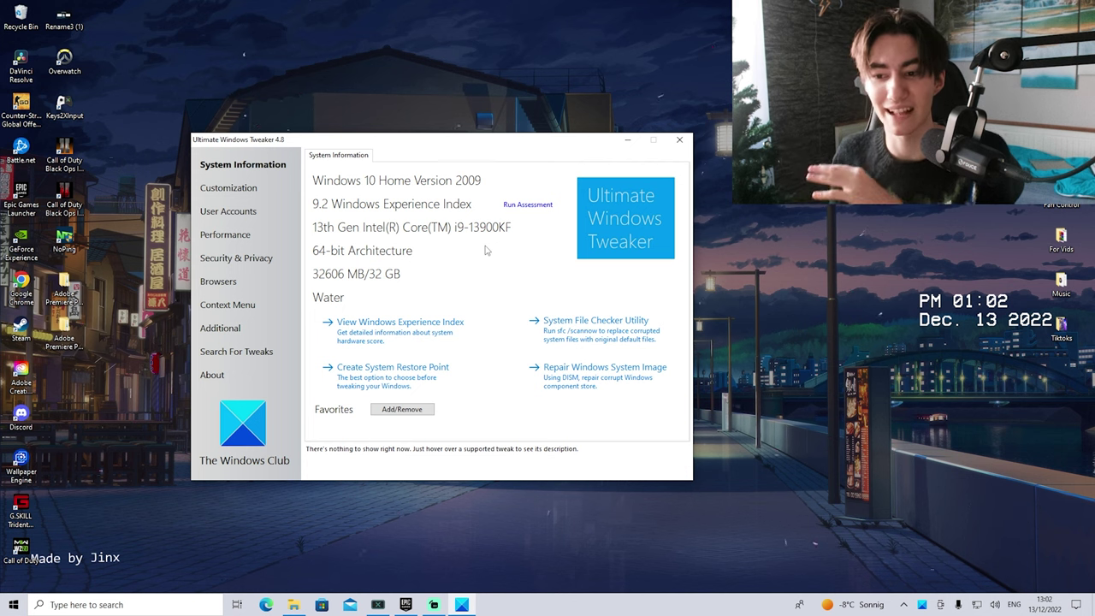
Step: On the Performance page, cut the shutdown app-kill, services and hung-app timeouts to 1000 ms
click(223, 238)
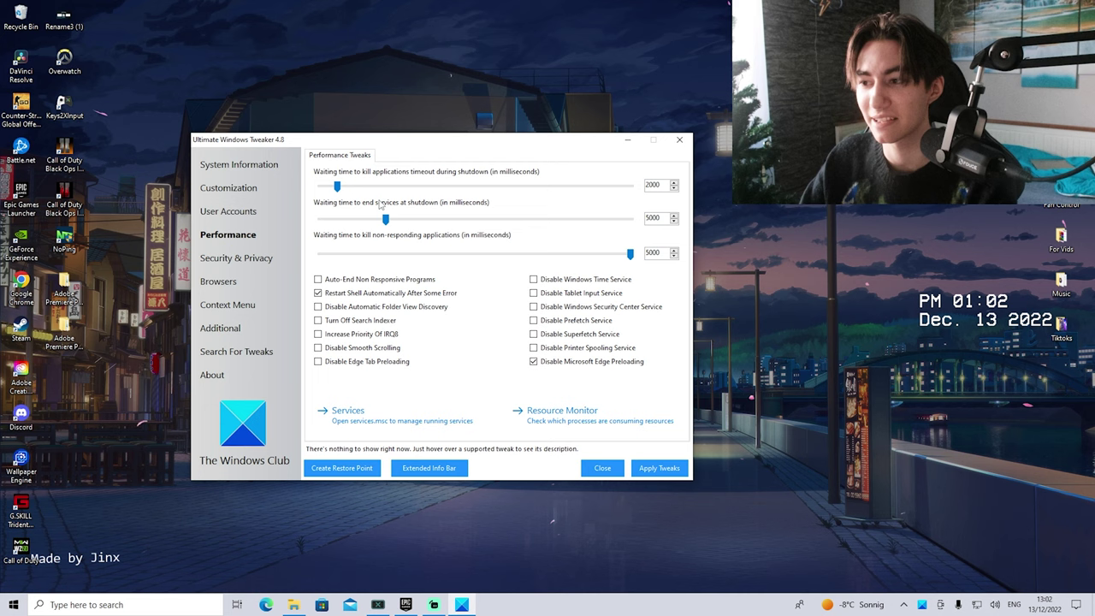
drag(337, 186, 321, 186)
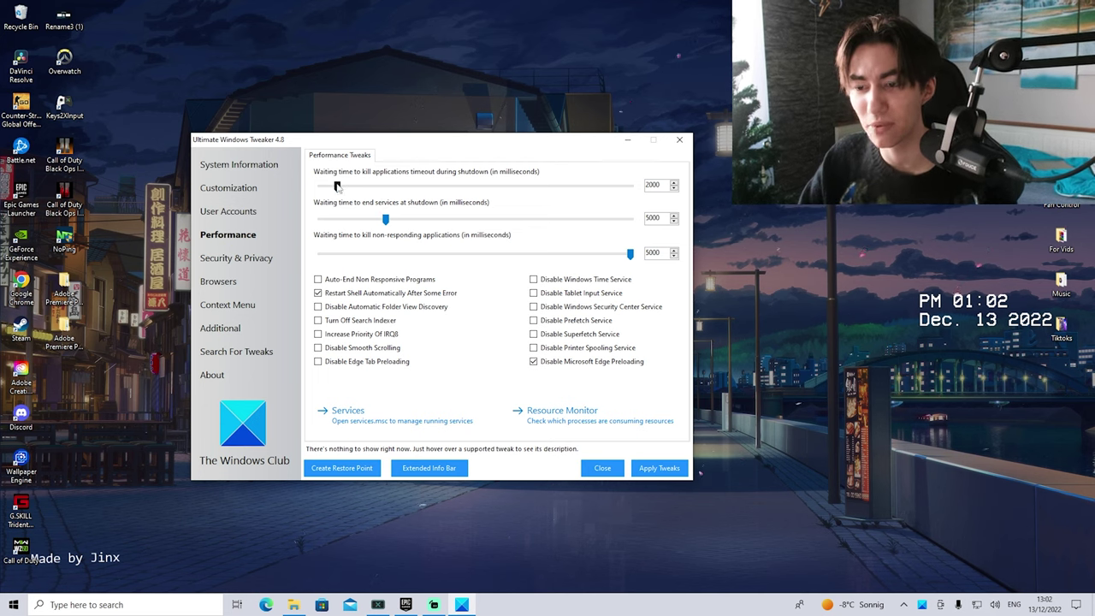
drag(385, 219, 319, 221)
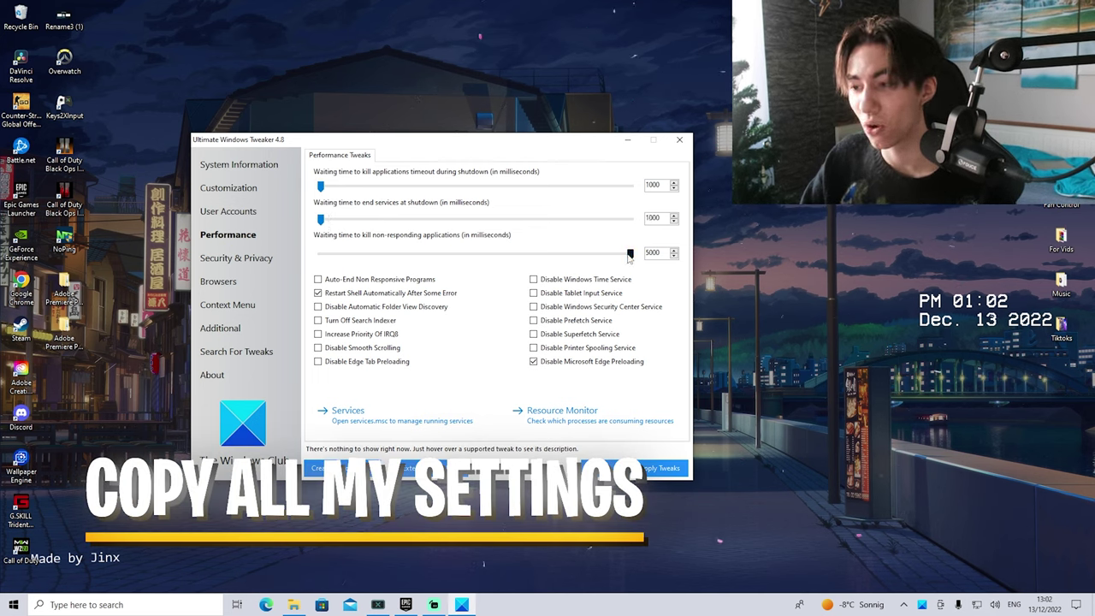
drag(477, 254, 320, 254)
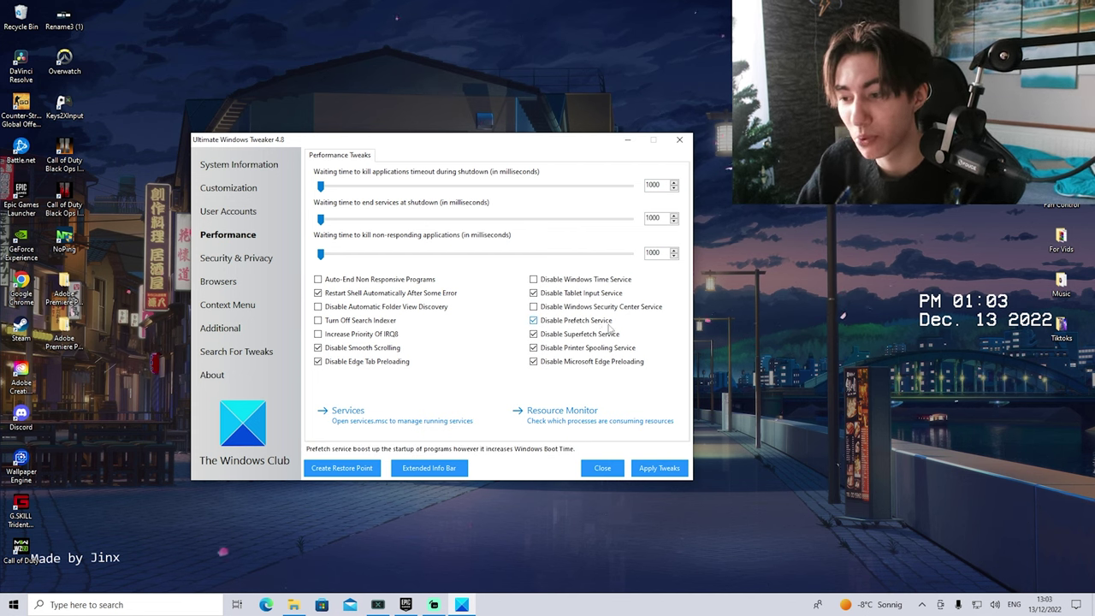
mouse_move(609, 332)
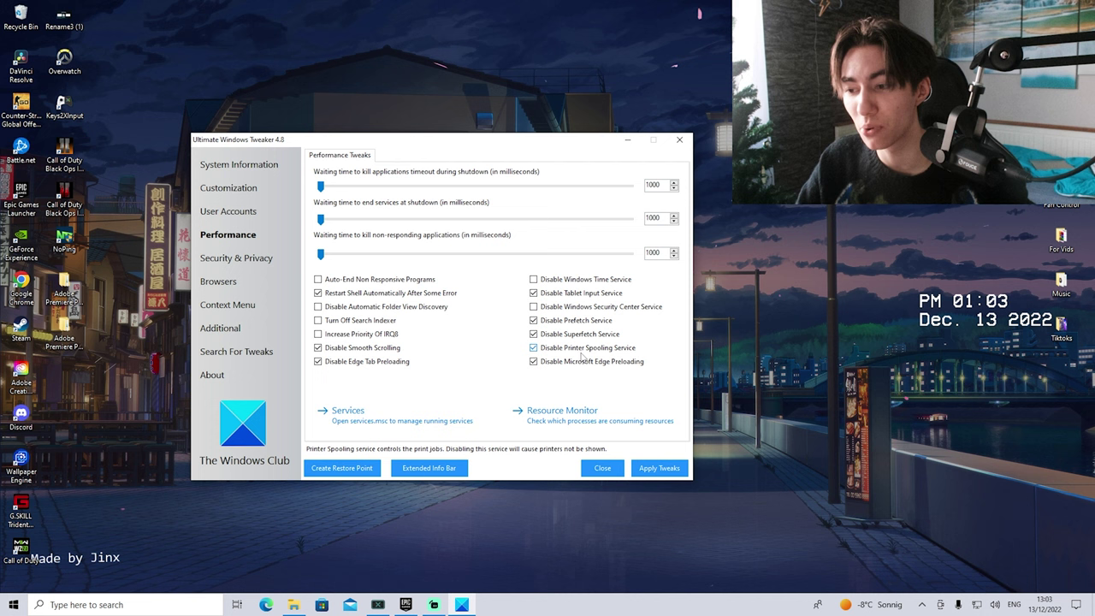
mouse_move(576, 370)
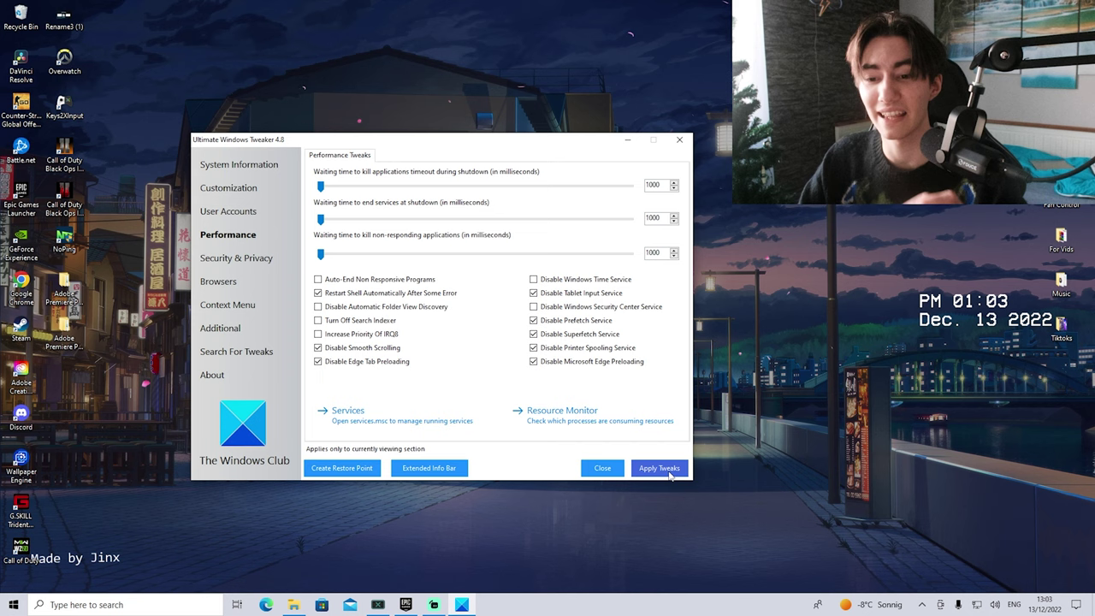
Step: Review the Security Settings tab with Error Reporting, Mobility Center and OneDrive disabled, then view Privacy
click(240, 265)
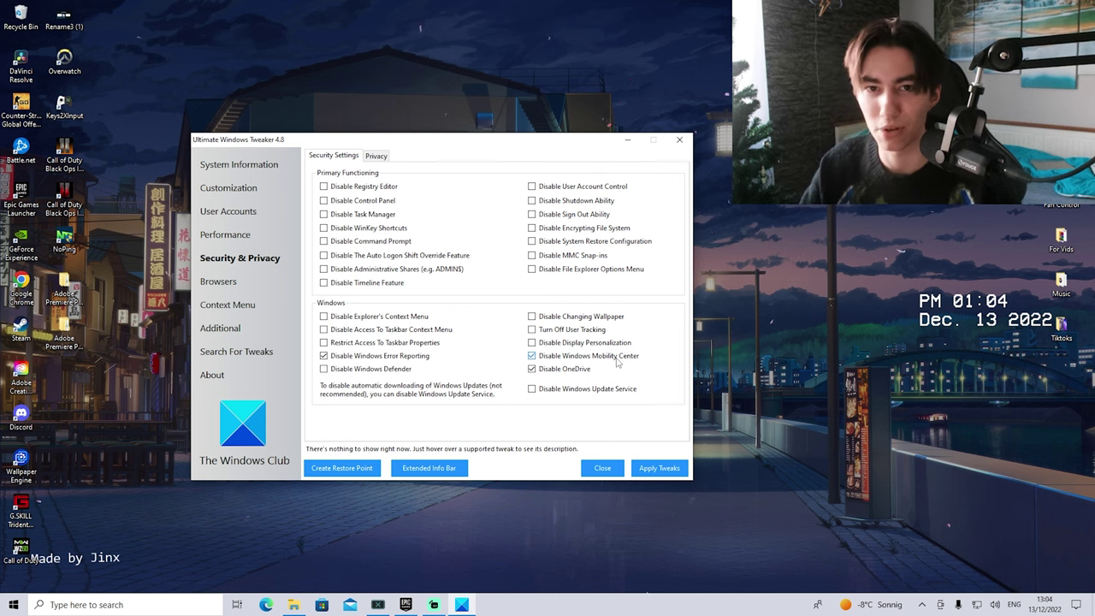
mouse_move(584, 373)
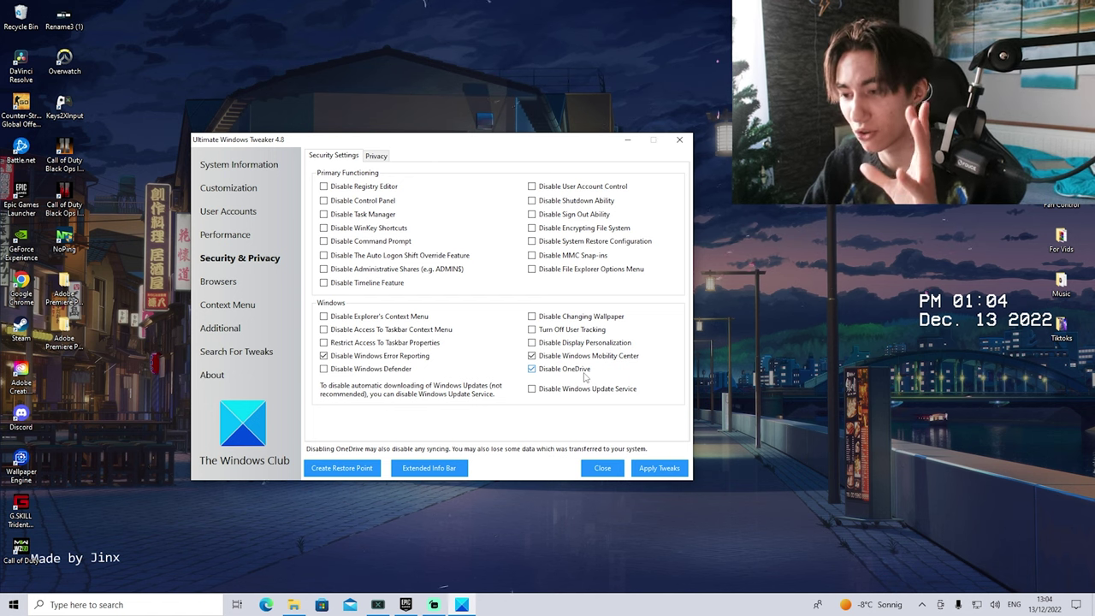
click(376, 157)
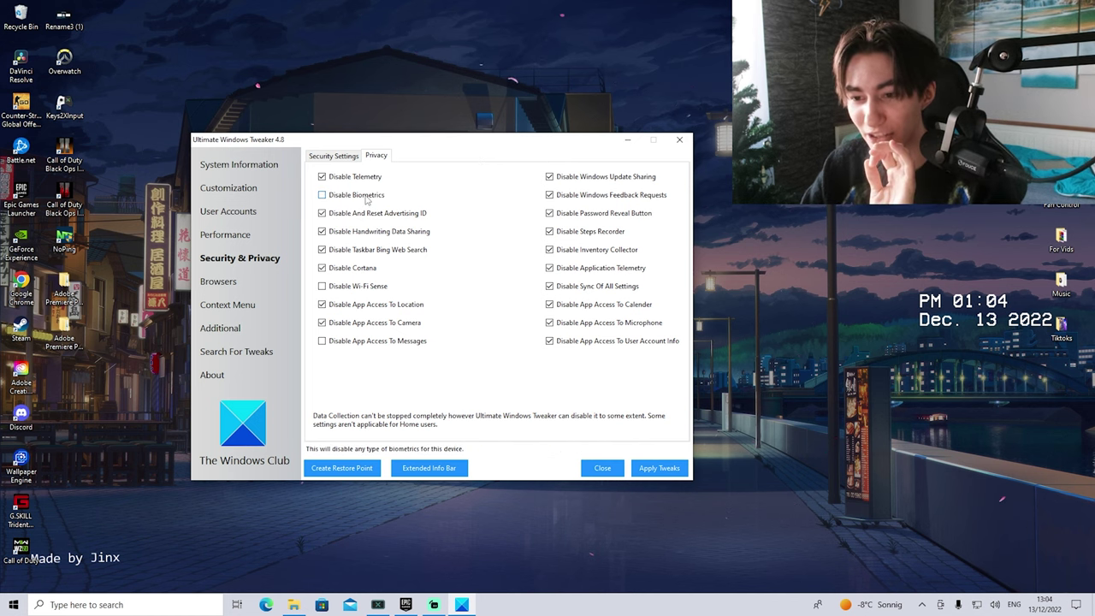
Step: Tick Disable Biometrics and Disable Wi-Fi Sense, keep microphone access allowed, then go to Additional
click(322, 195)
click(321, 286)
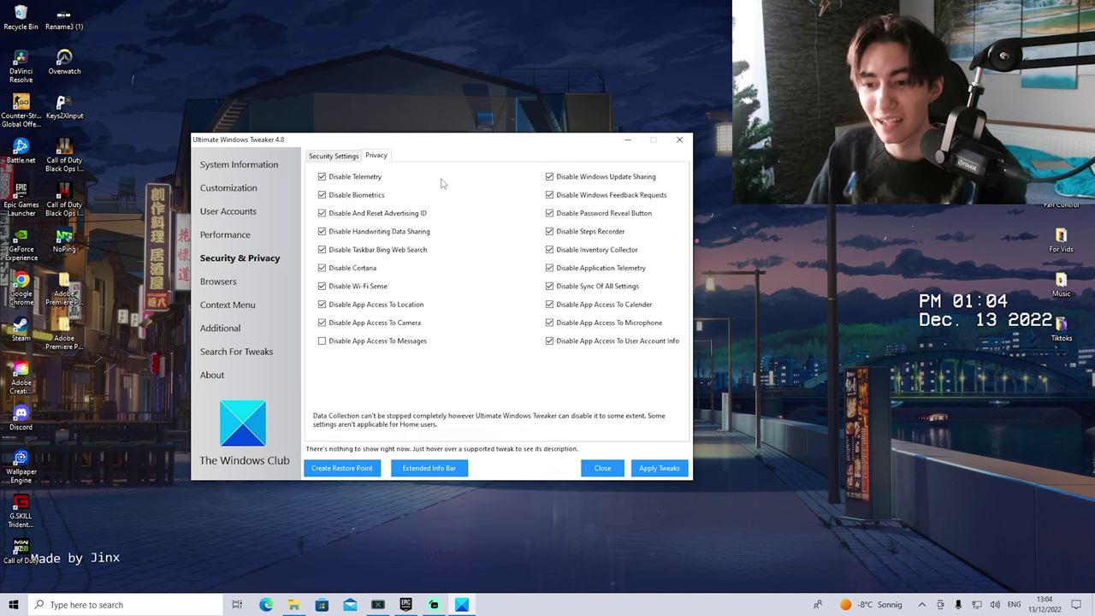
mouse_move(349, 268)
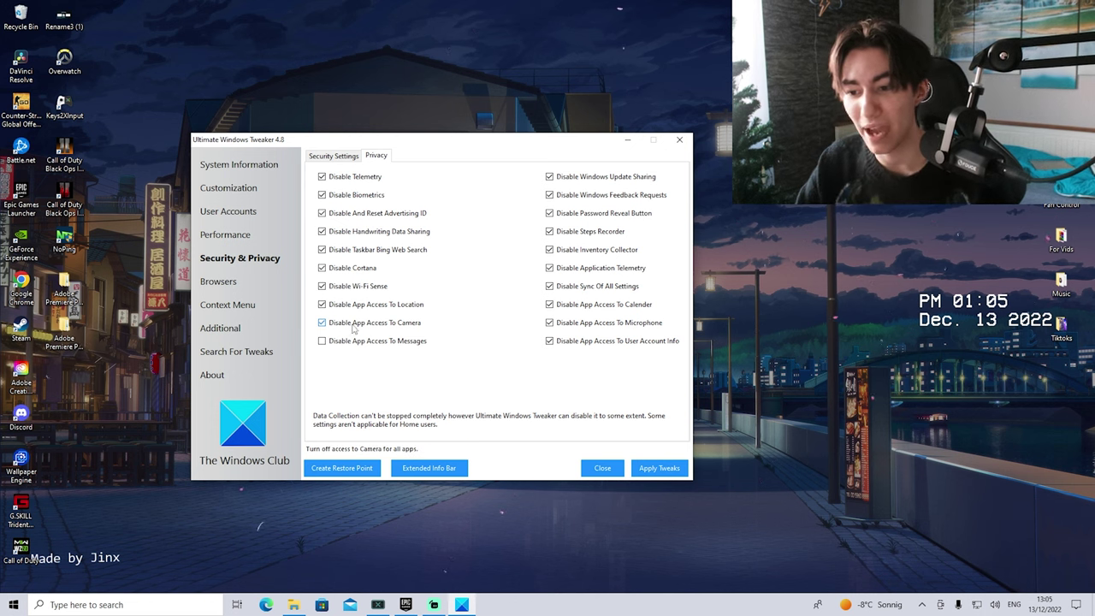
mouse_move(322, 326)
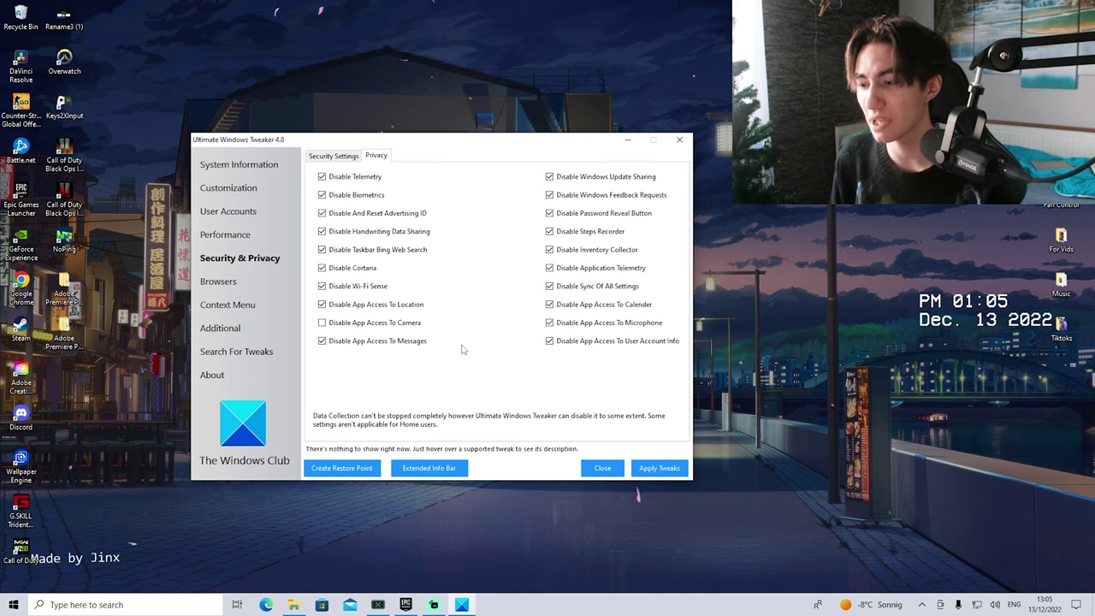
click(551, 324)
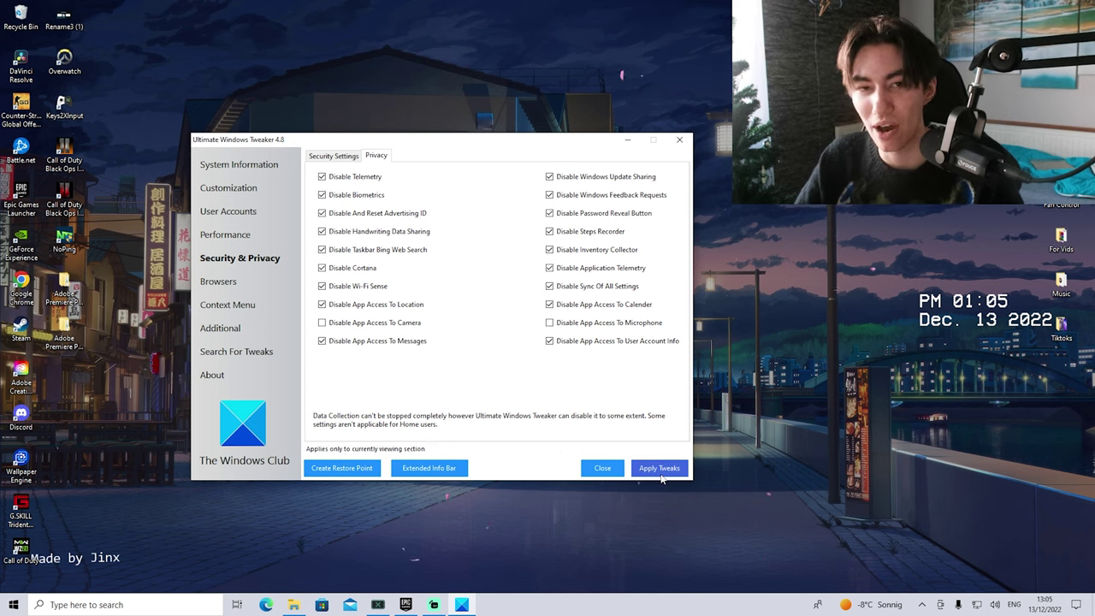
click(224, 329)
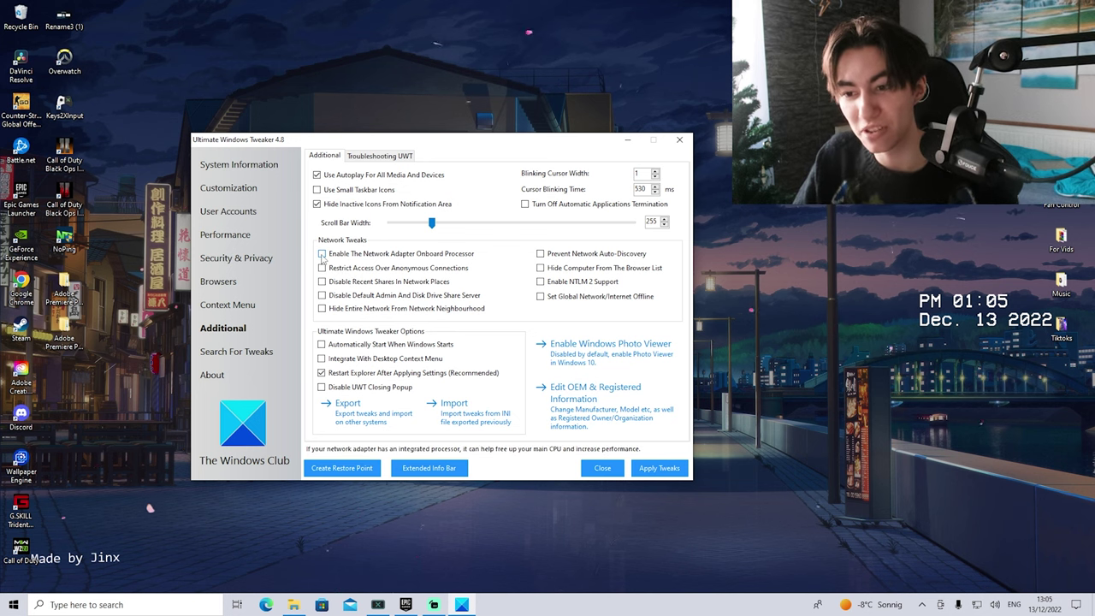
Step: Tick Enable The Network Adapter Onboard Processor and close Ultimate Windows Tweaker
click(323, 254)
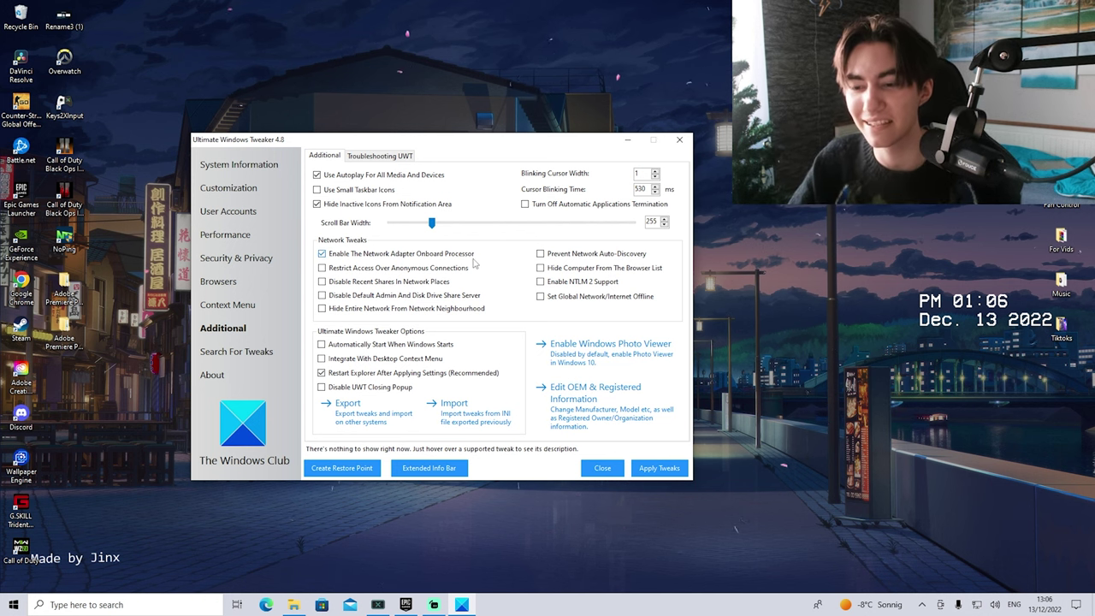
mouse_move(384, 262)
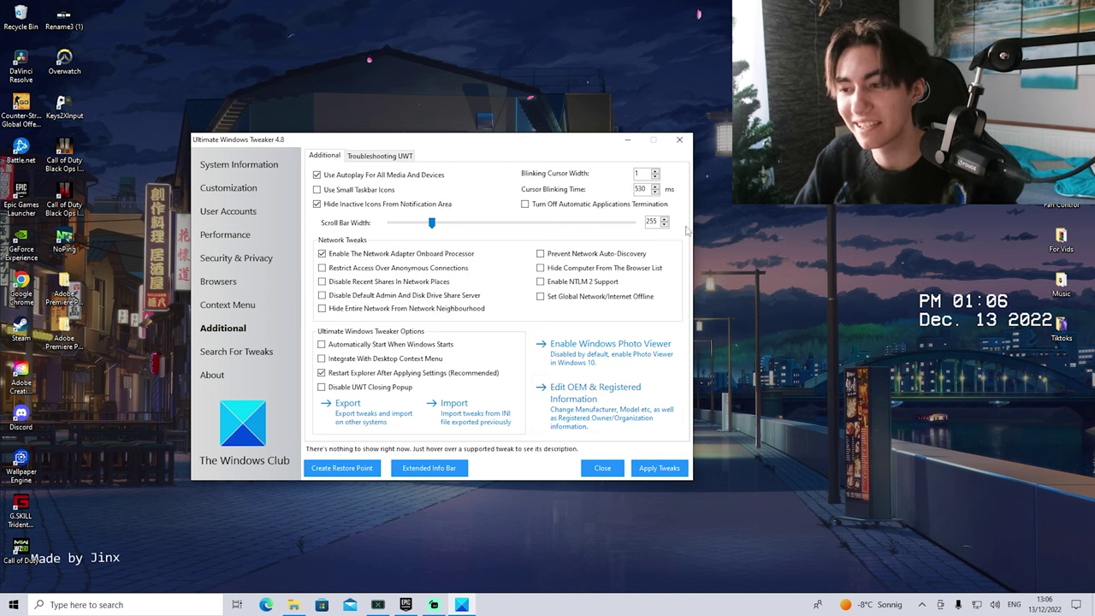
click(680, 140)
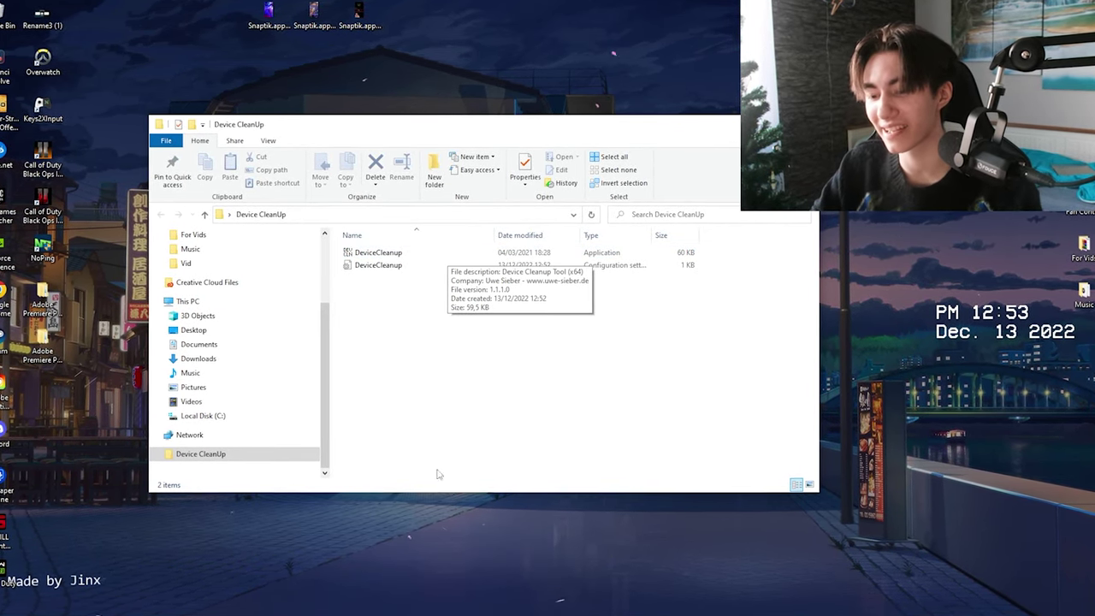
Step: Launch DeviceCleanup.exe from the Device CleanUp folder
double_click(378, 253)
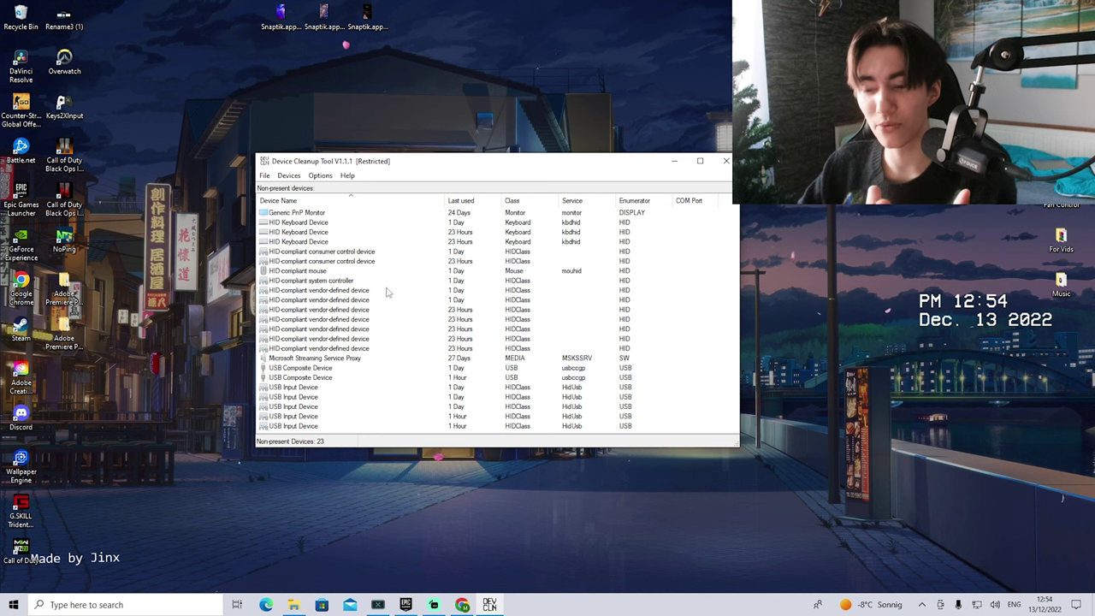
Step: Inspect a HID-compliant vendor-defined device and a USB Input Device, then bring up the LeStripez site
click(386, 292)
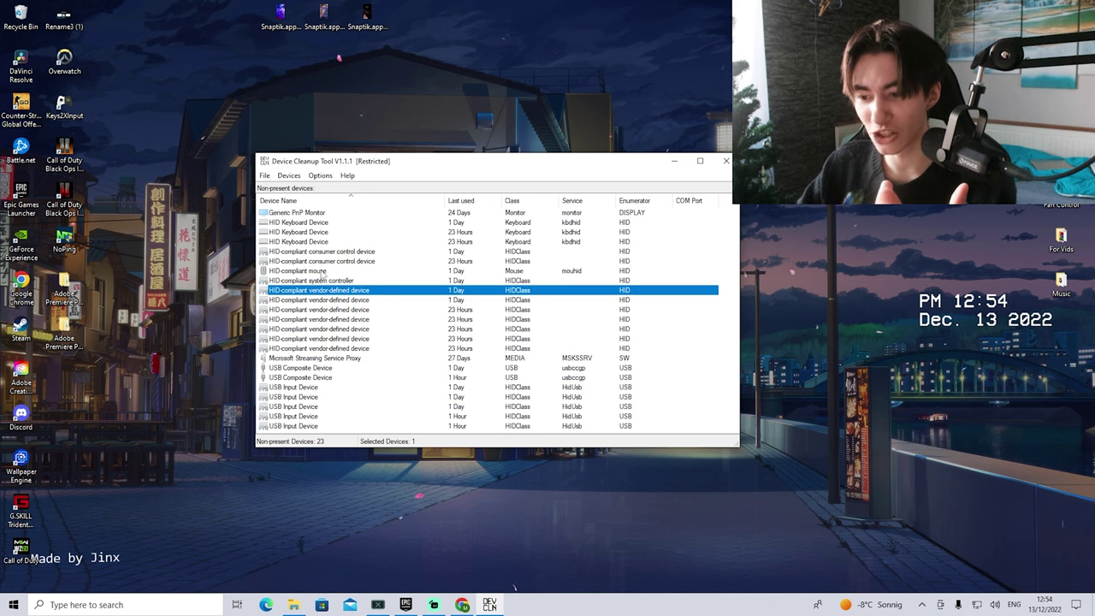
click(338, 406)
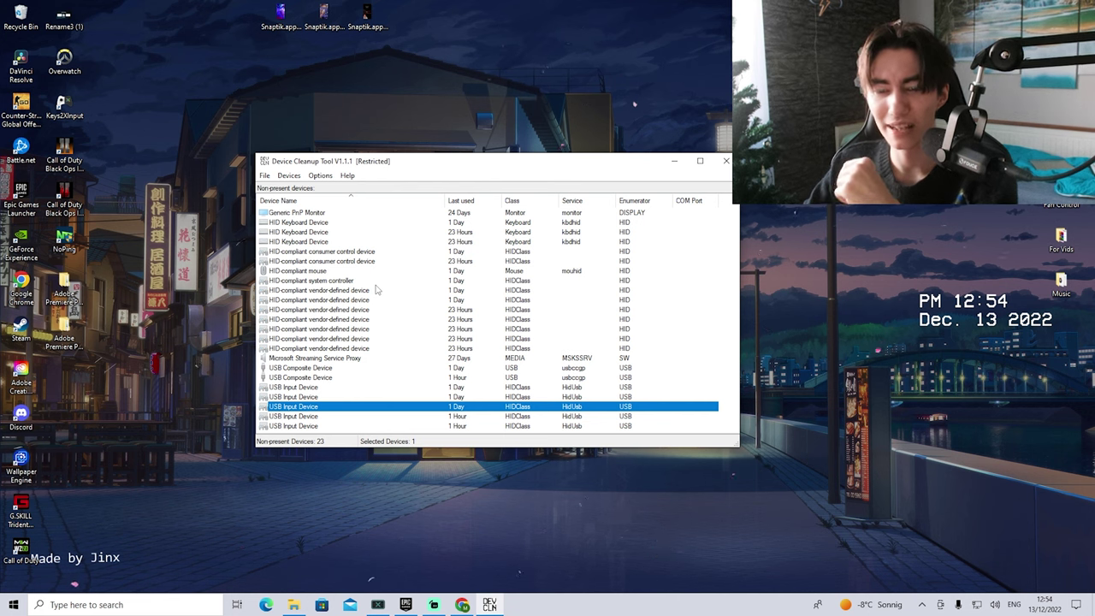
click(462, 605)
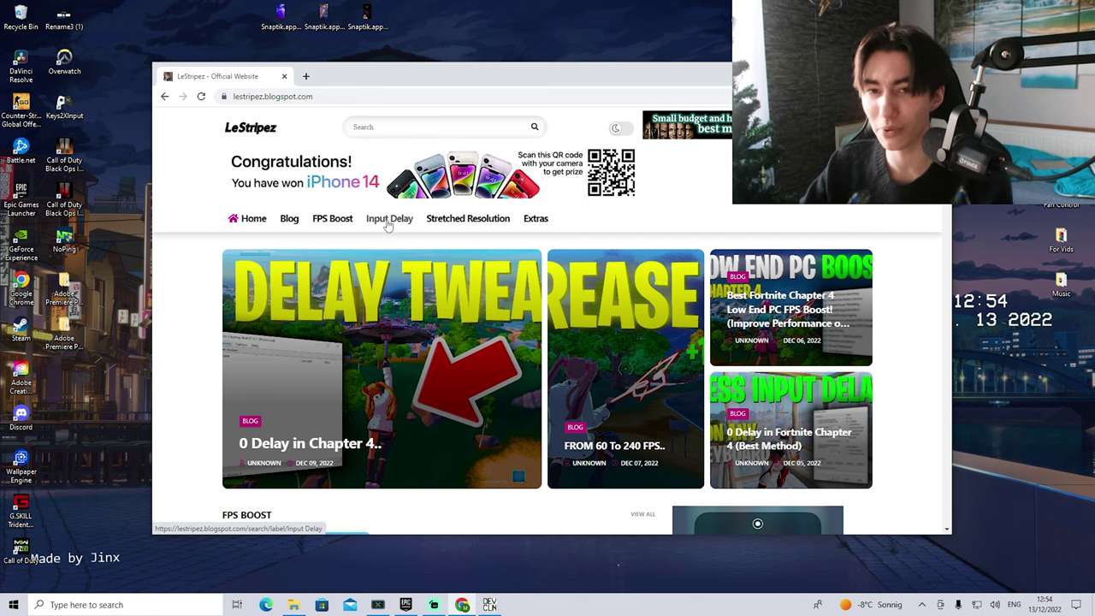
Step: Browse the LeStripez Input Delay posts, then close Chrome to return to Device Cleanup Tool
click(388, 220)
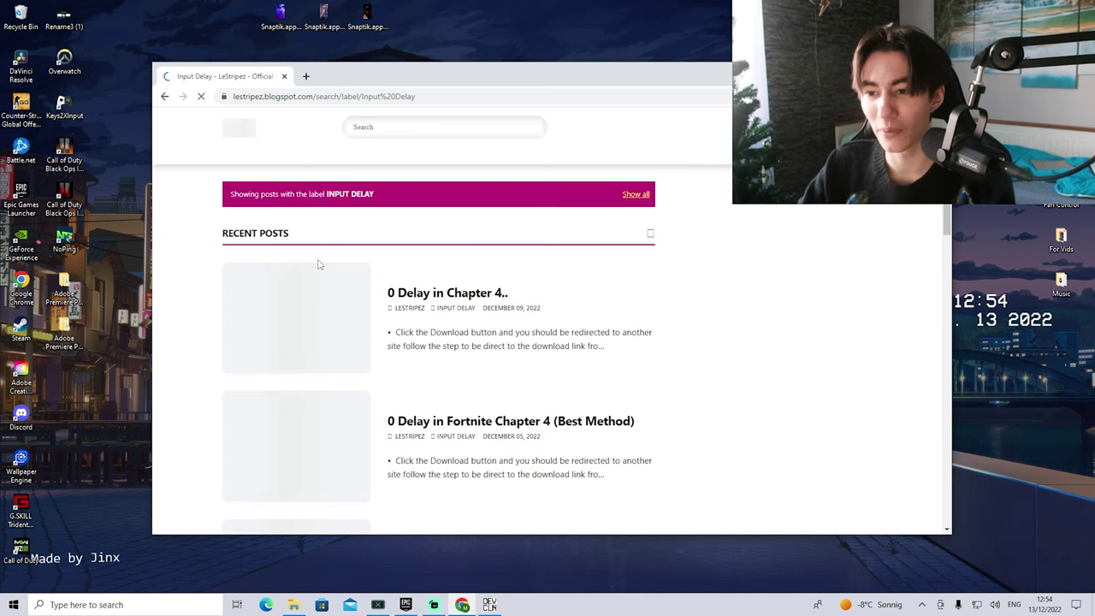
scroll(278, 303, down, 3)
scroll(278, 303, up, 1)
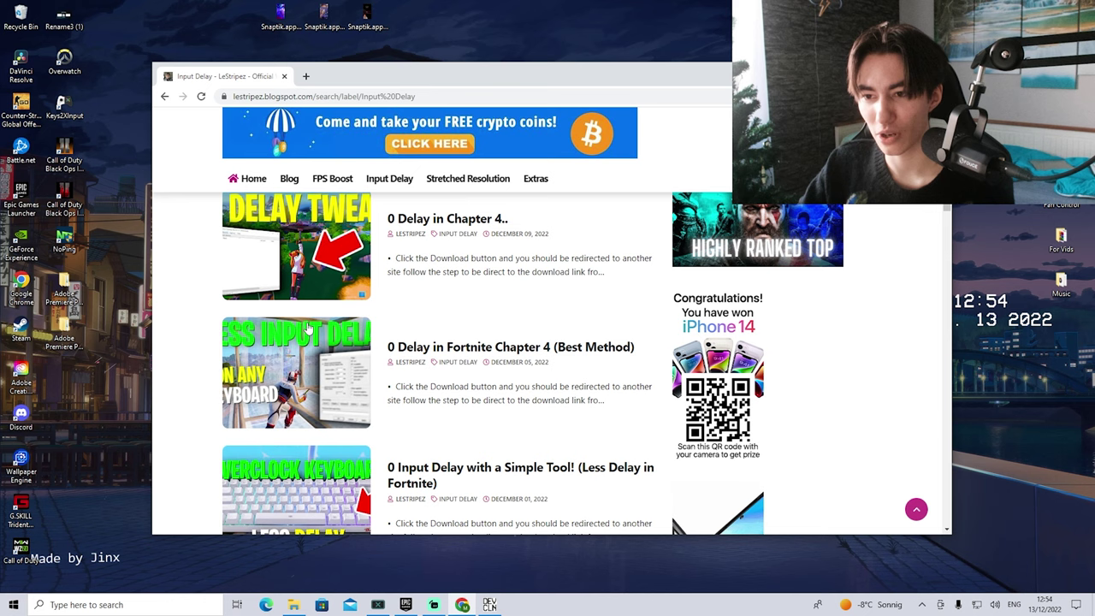
scroll(329, 300, up, 2)
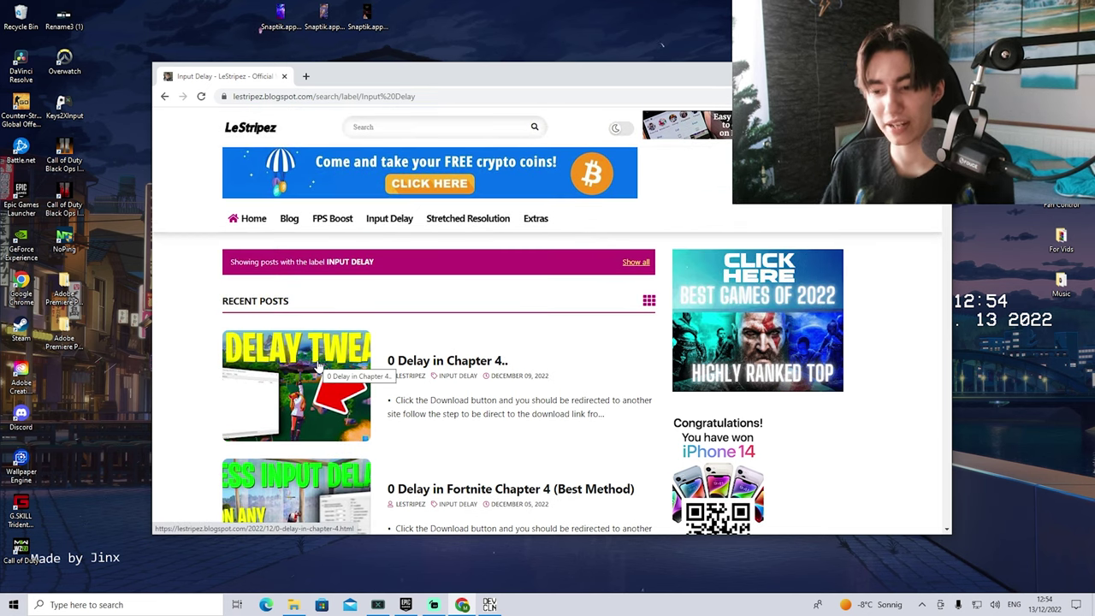
key(alt+F4)
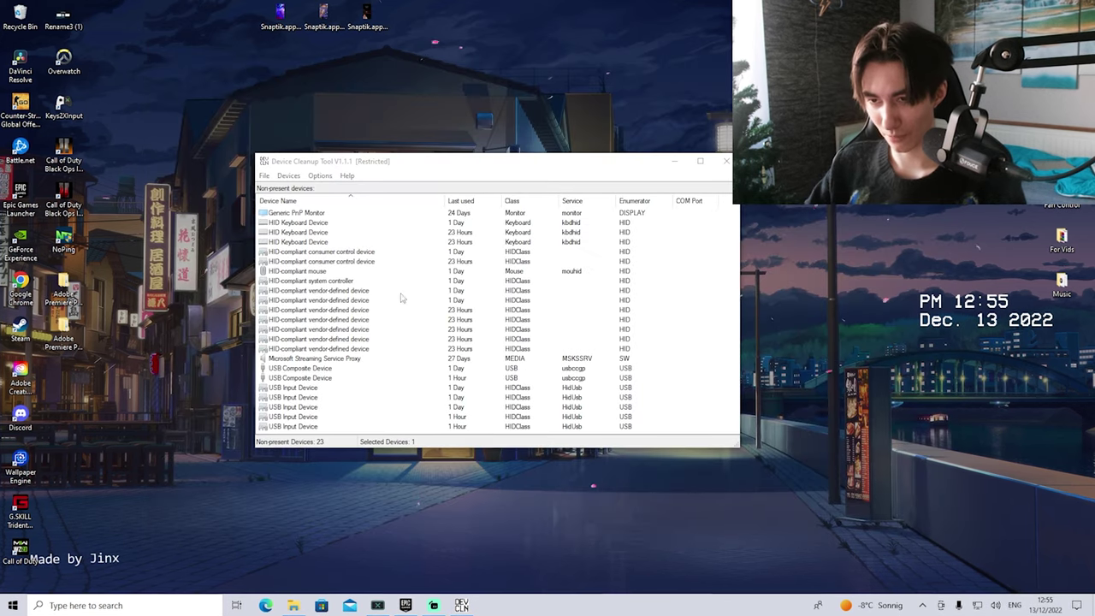
Step: Select all 23 non-present devices with Devices > Select all, then reopen the Devices menu
click(321, 290)
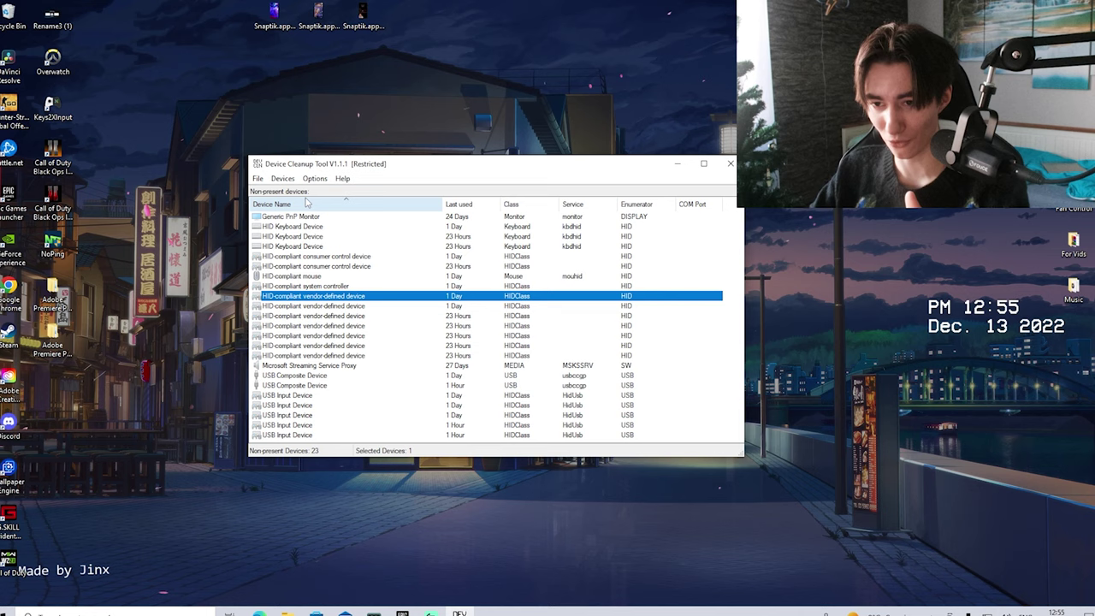
click(283, 178)
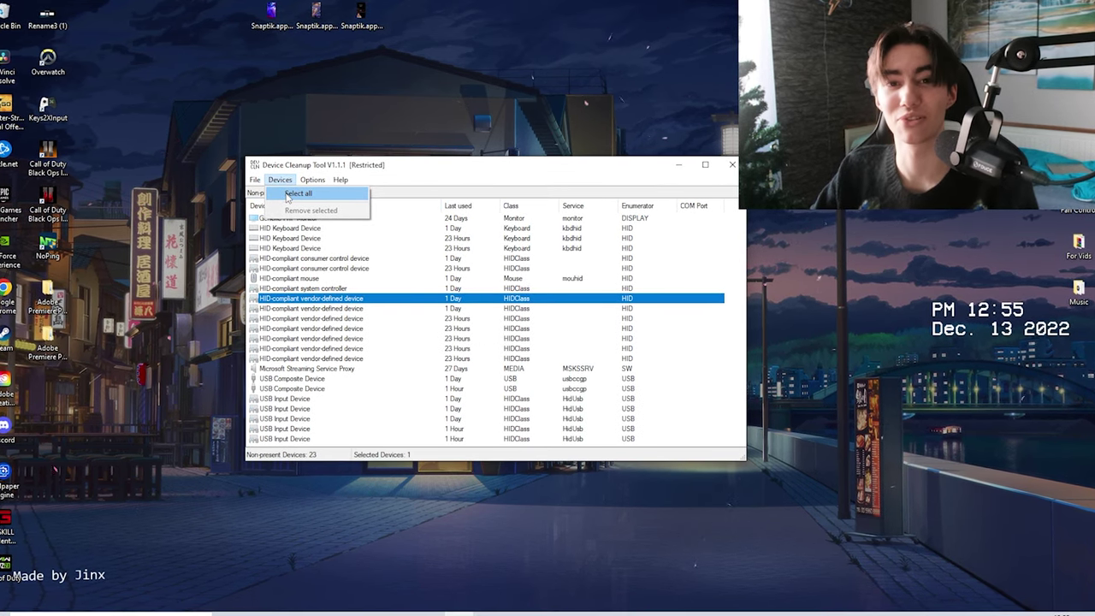
click(298, 194)
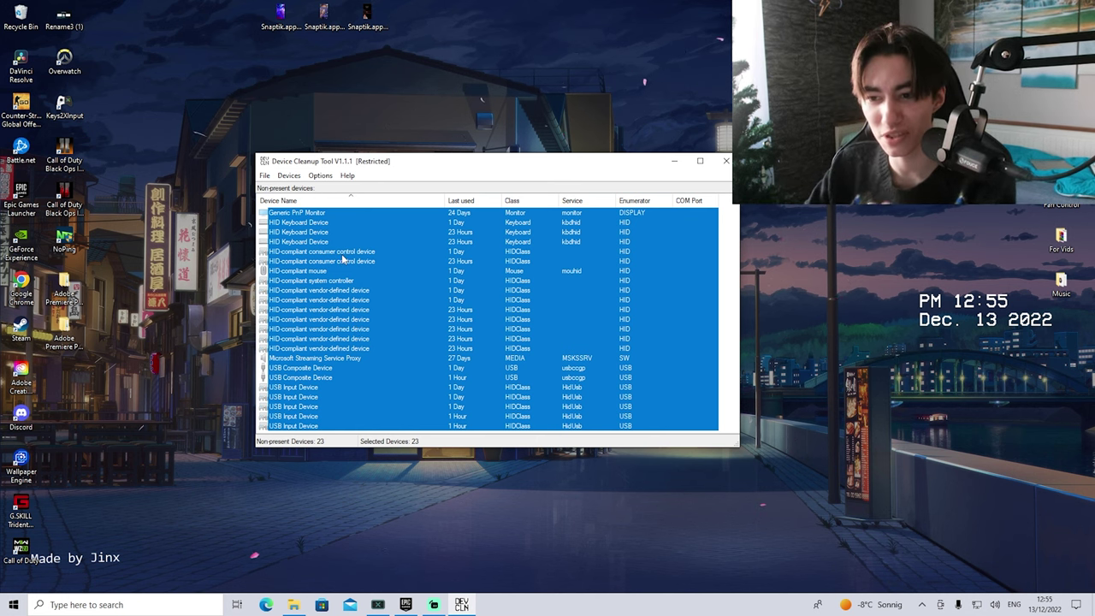
click(288, 177)
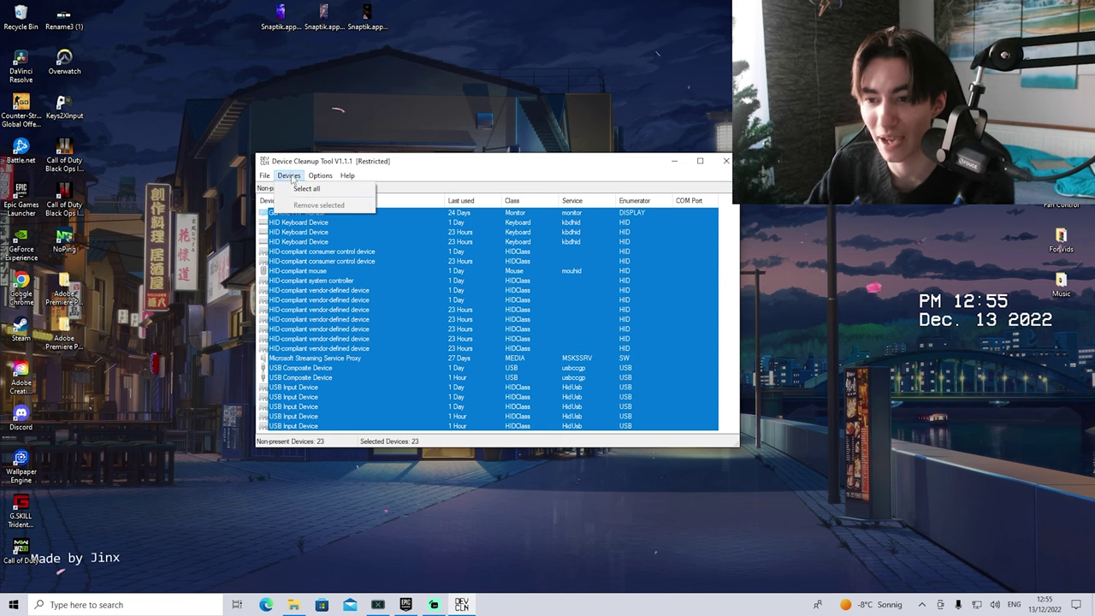
click(305, 189)
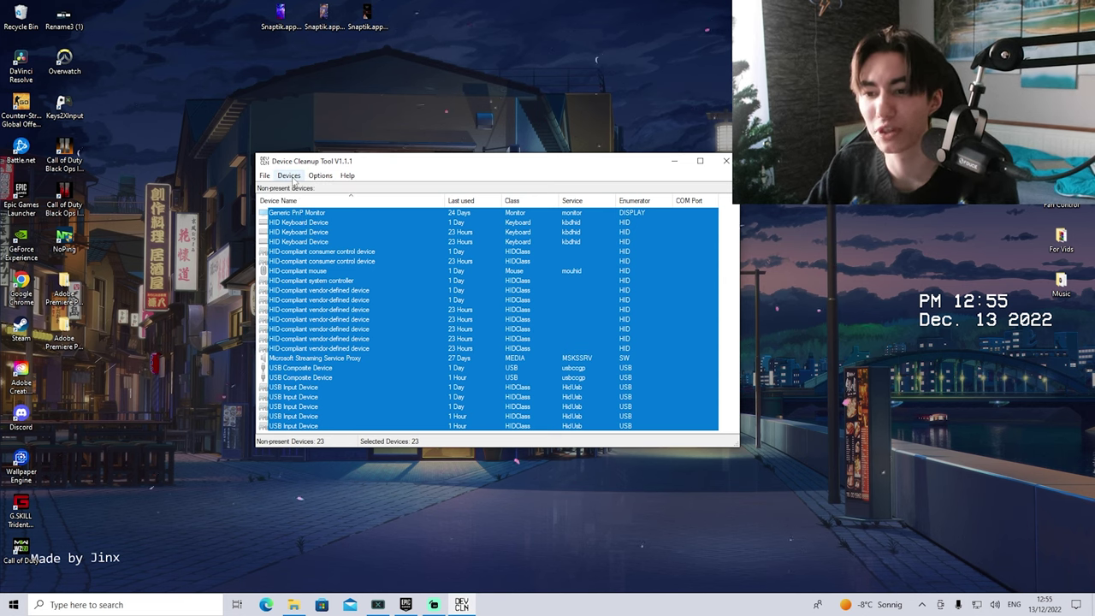
click(289, 175)
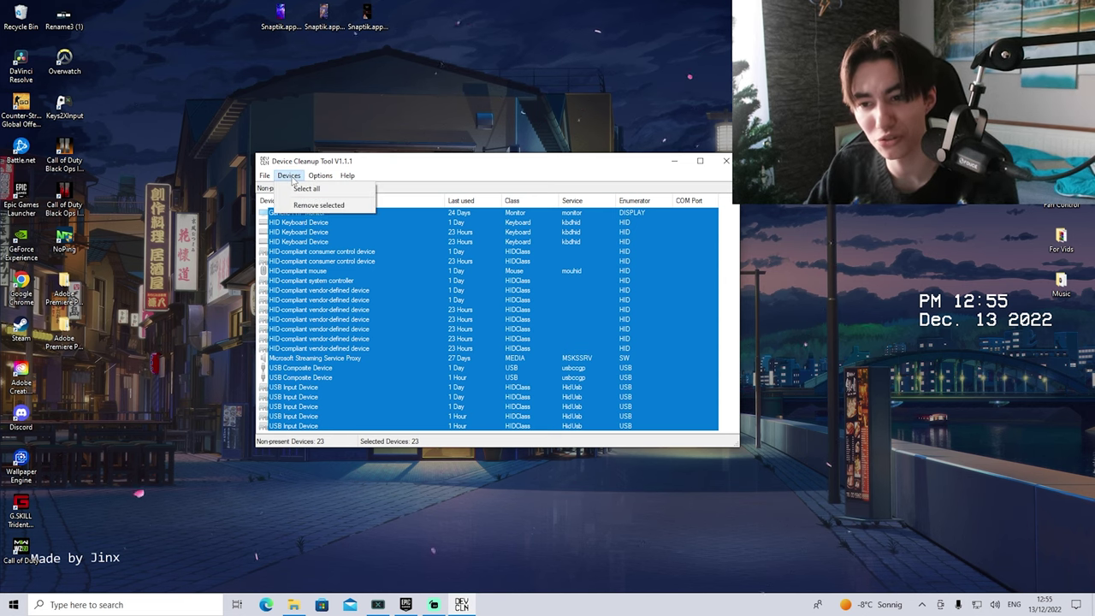
Step: Remove the selected non-present devices so the count drops to 0, then close Device Cleanup Tool
click(318, 205)
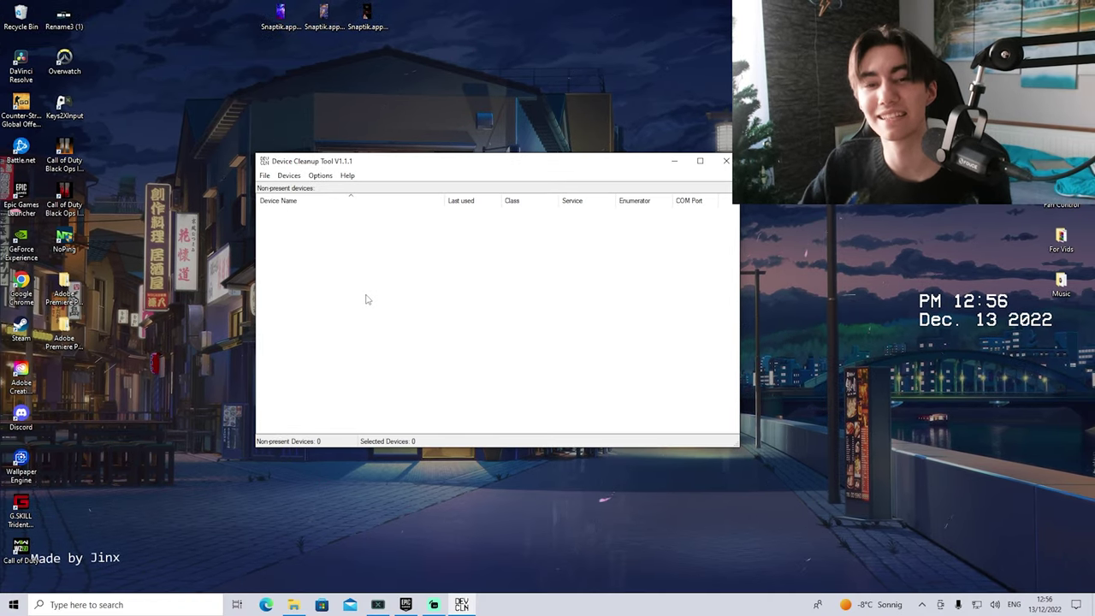
key(alt+F4)
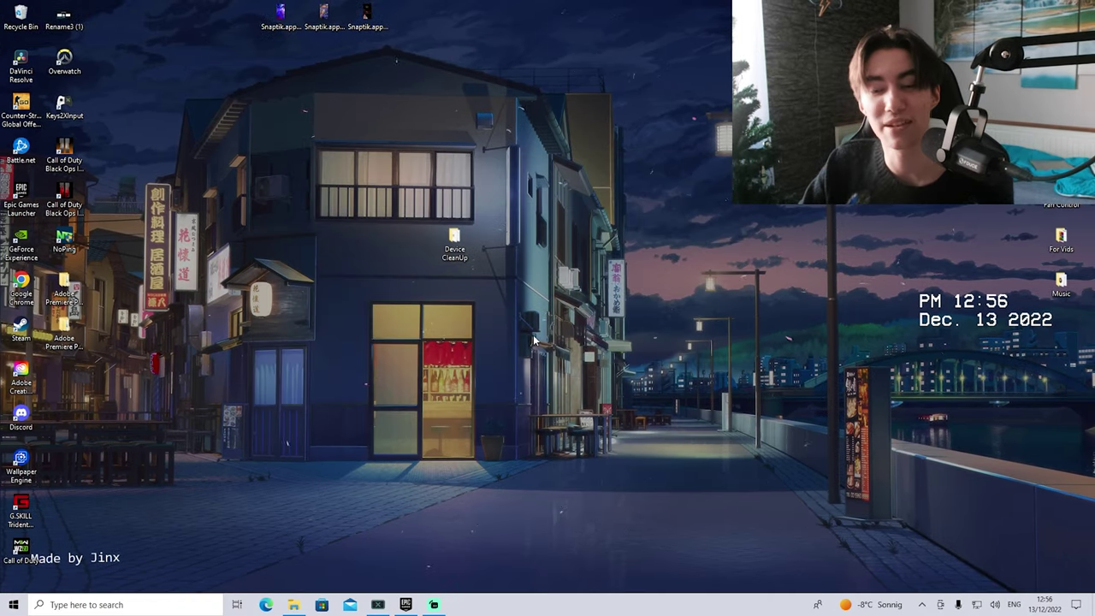